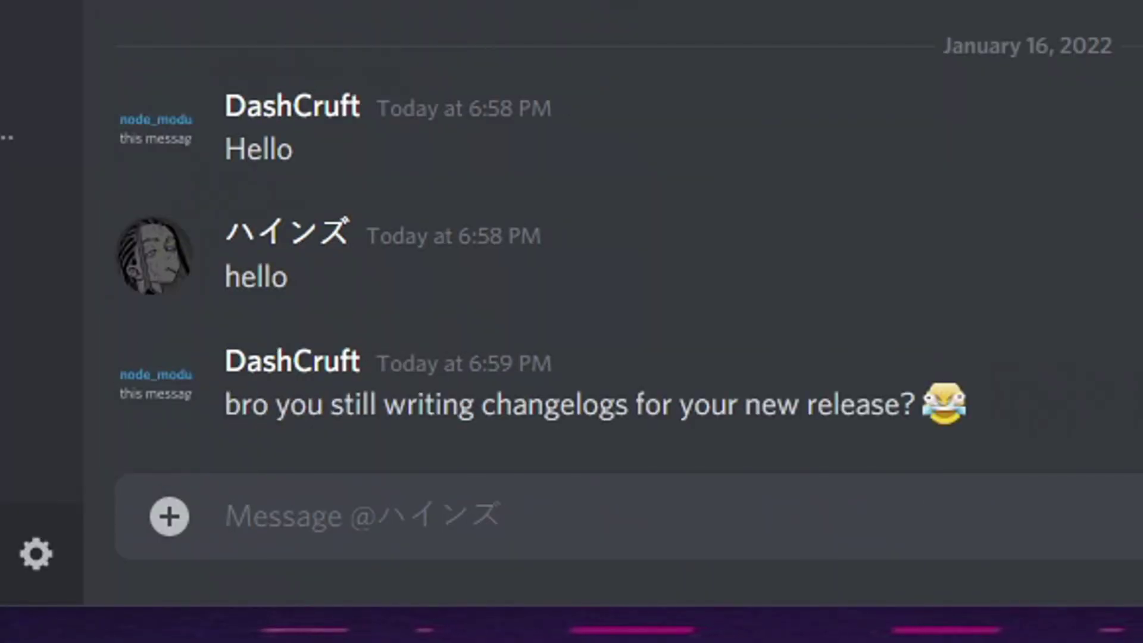
# Step: Draft the Discord reply 'Just use doculog bruh :skull:' to the changelog question
pyautogui.write('Smh j')
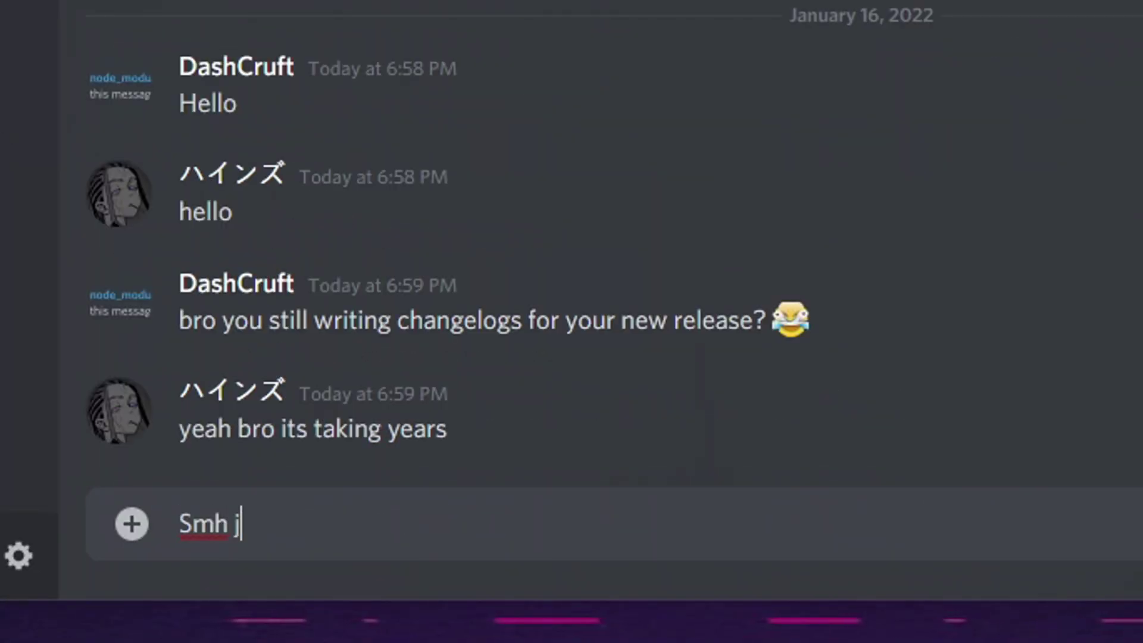
pyautogui.press('BackSpace')
pyautogui.write("should've")
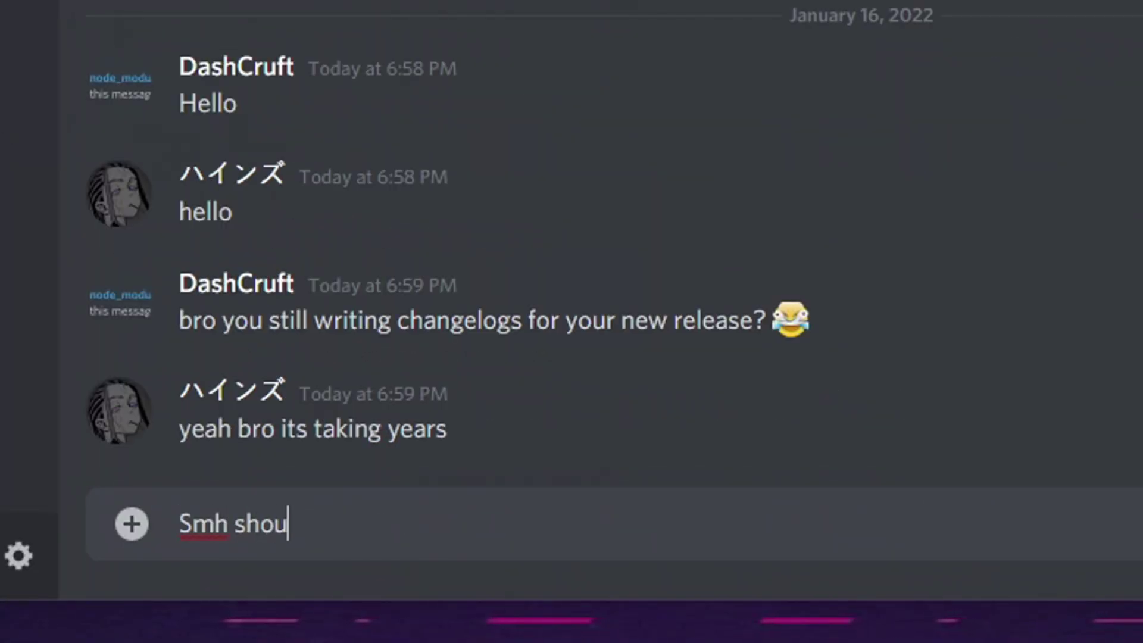
pyautogui.hotkey('ctrl', 'a')
pyautogui.write('Just use doculog bruh :skull:')
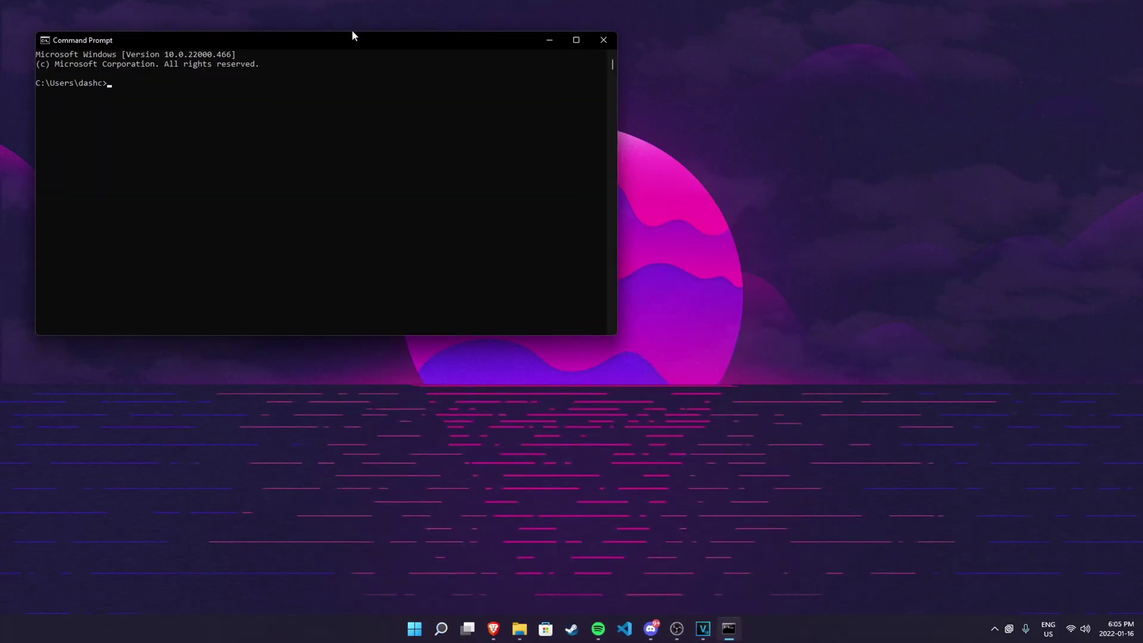
# Step: Type 'generatemechangelogs pls pls pls' in the terminal, then open CHANGELOG.md in VS Code and scroll its Added entries
pyautogui.moveTo(352, 30); pyautogui.dragTo(656, 139)
pyautogui.write('generatem')
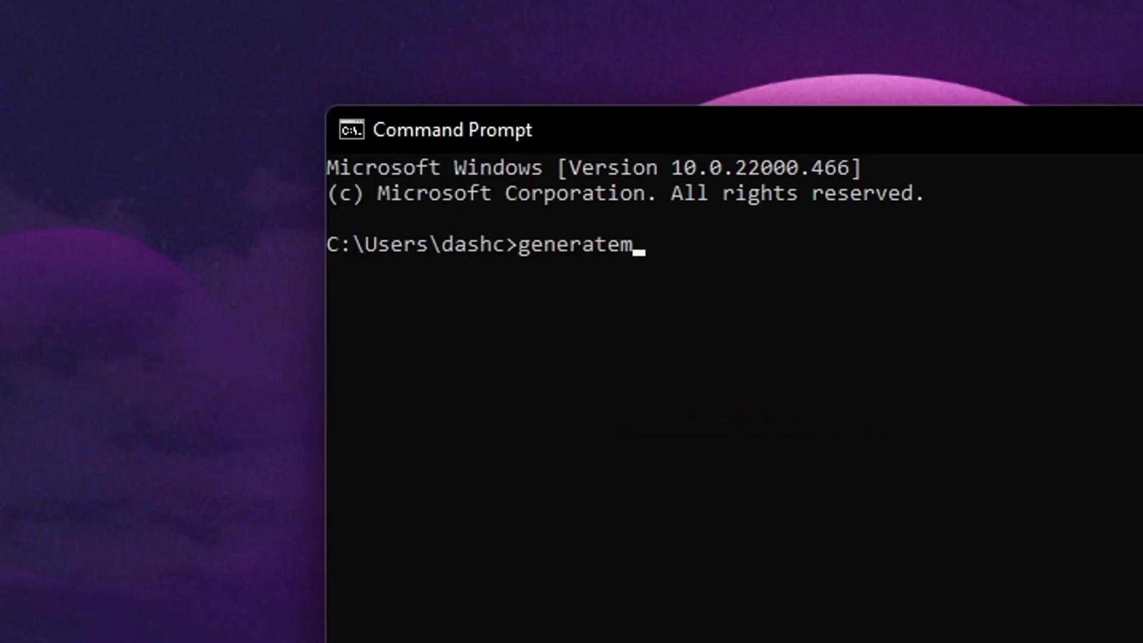
pyautogui.write('echangelogs pls pls pls')
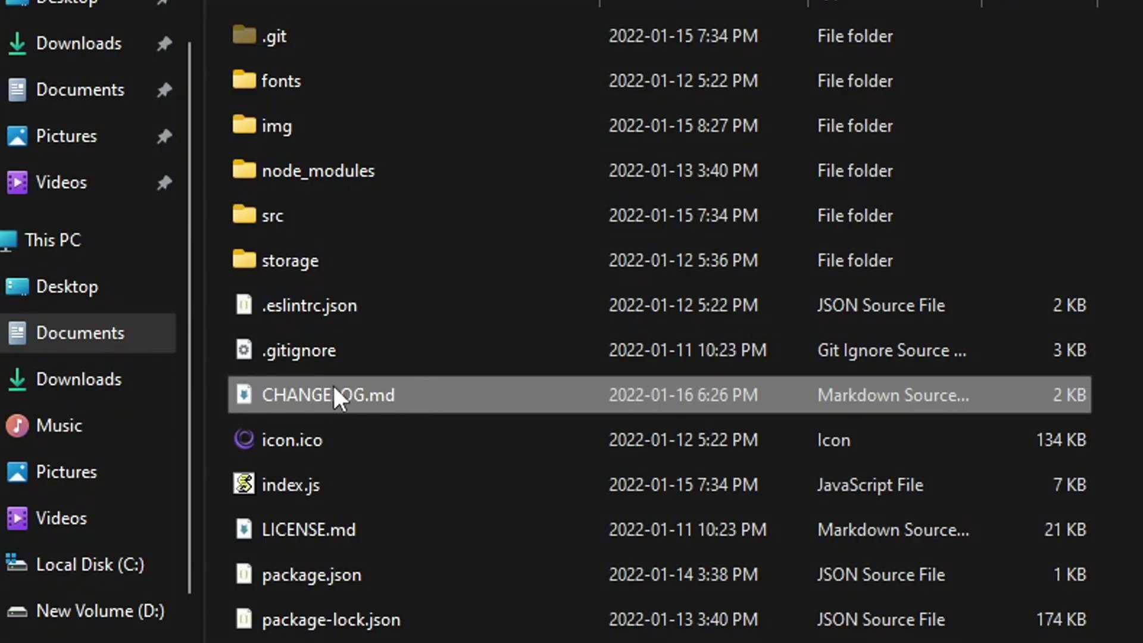
pyautogui.doubleClick(381, 391)
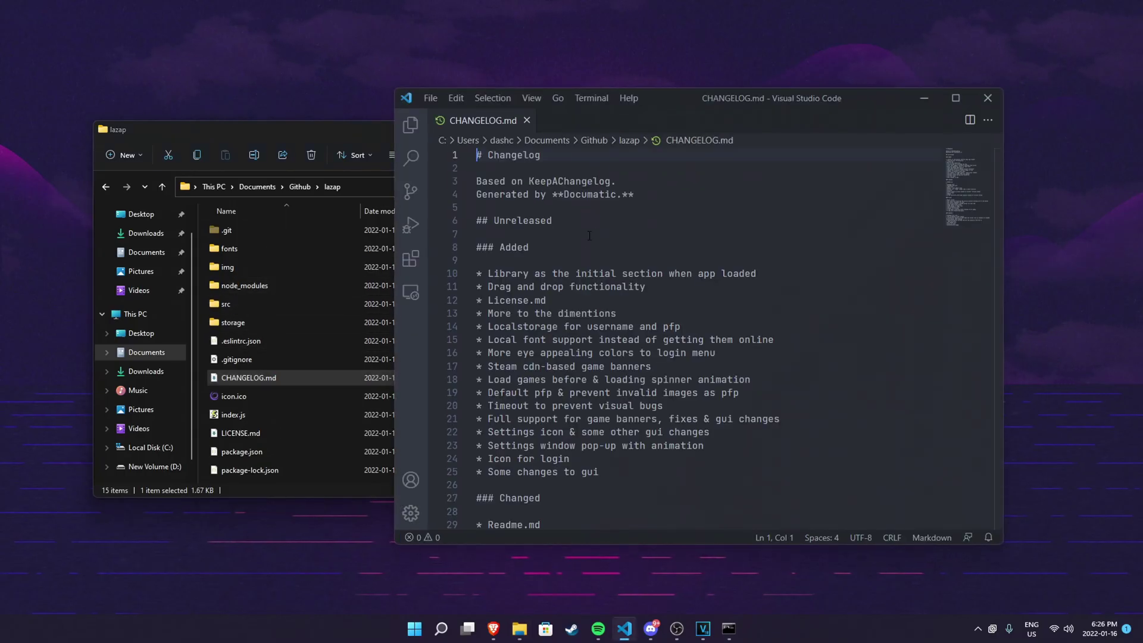
pyautogui.hotkey('shift', 'Down')
pyautogui.hotkey('shift', 'Down')
pyautogui.scroll(-15, 568, 281)
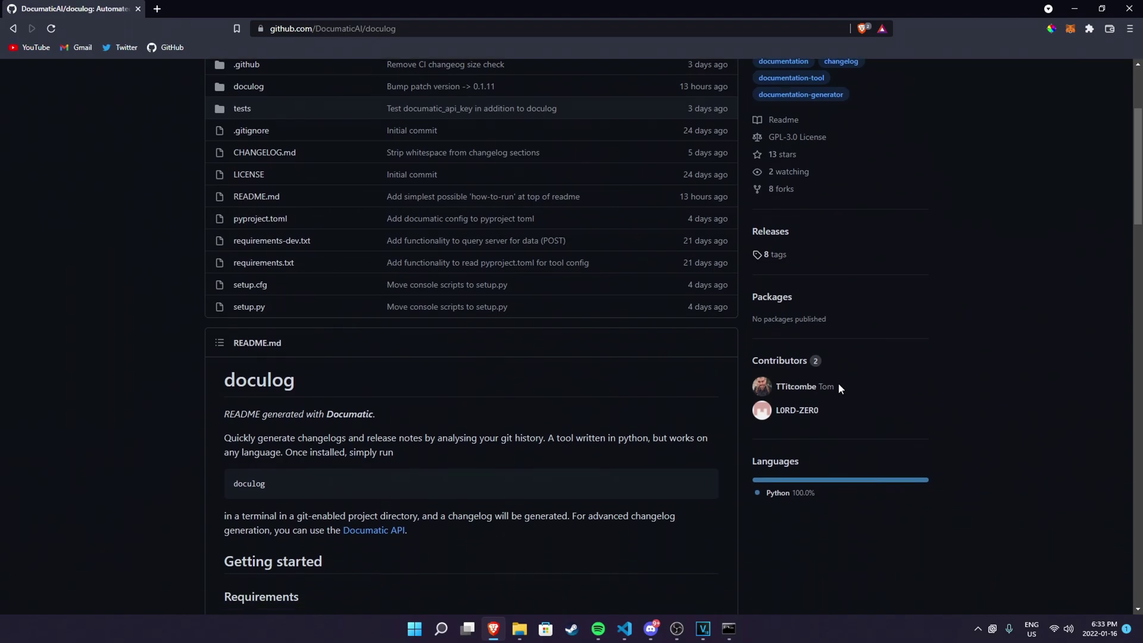
pyautogui.click(406, 28)
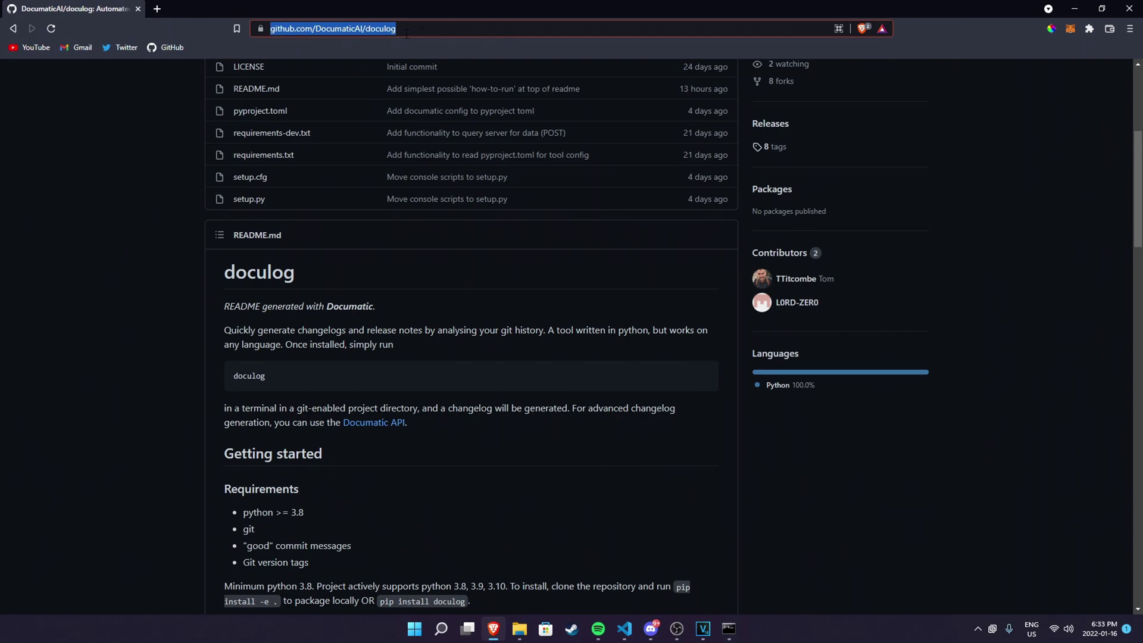
pyautogui.scroll(-2, 384, 151)
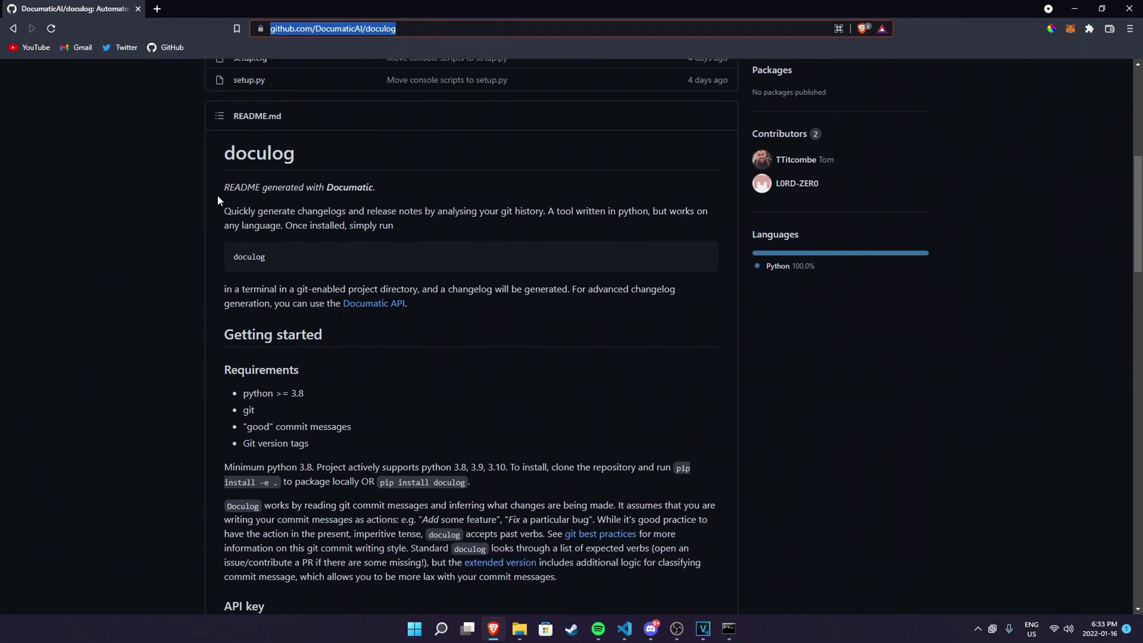
pyautogui.click(216, 194)
pyautogui.doubleClick(249, 256)
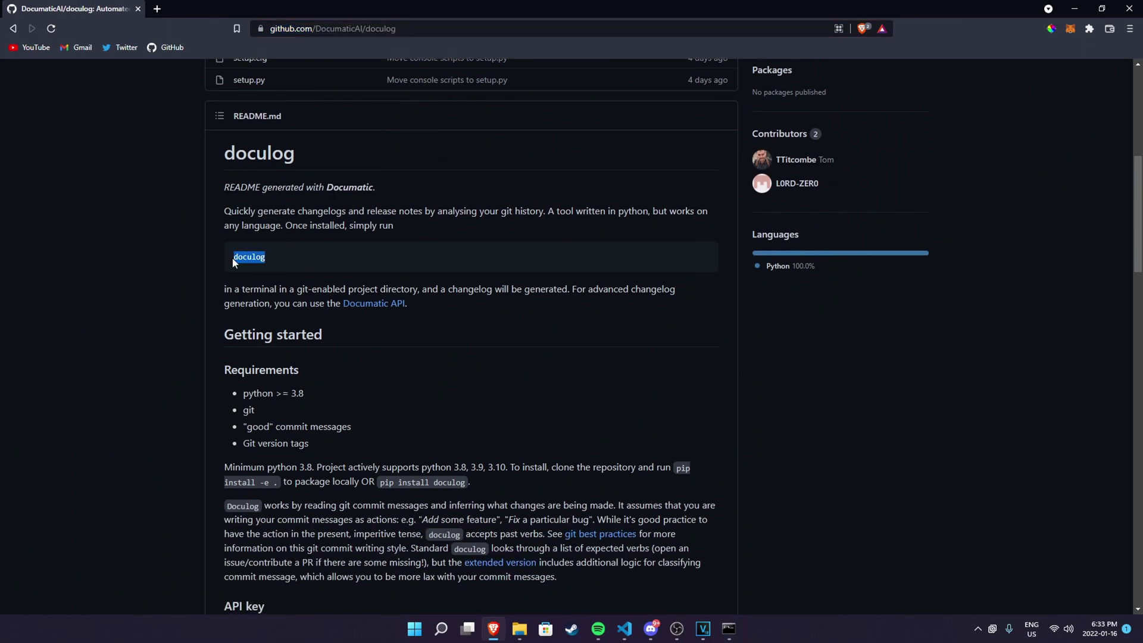
pyautogui.click(241, 204)
pyautogui.moveTo(225, 153); pyautogui.dragTo(330, 159)
pyautogui.click(329, 160)
pyautogui.moveTo(225, 343); pyautogui.dragTo(345, 339)
pyautogui.click(345, 338)
pyautogui.scroll(-2, 345, 338)
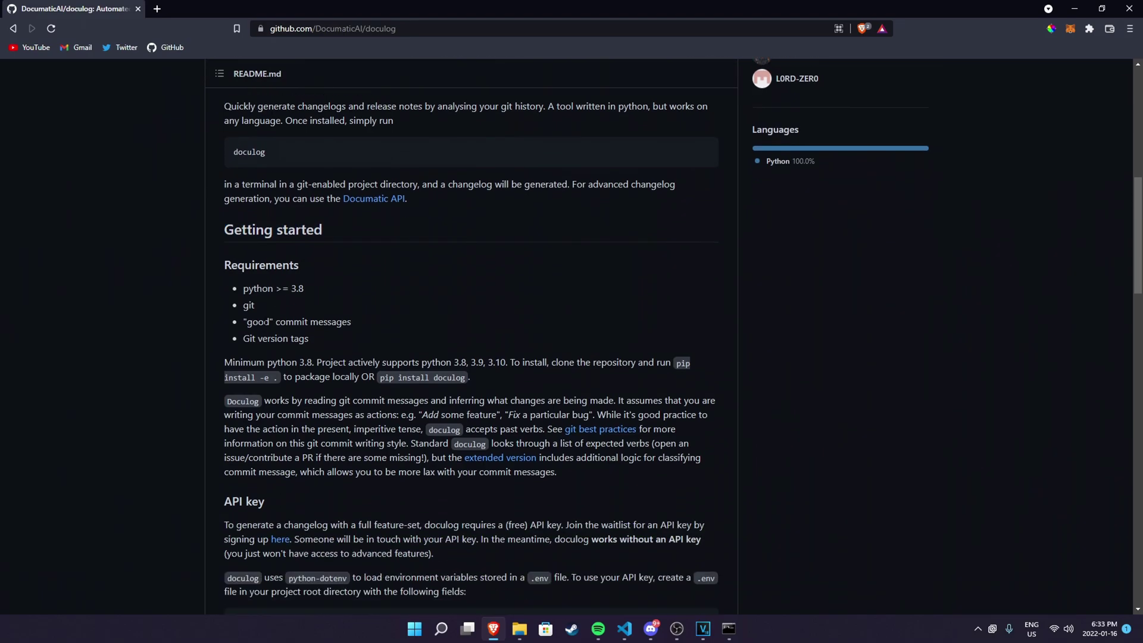
pyautogui.moveTo(227, 251); pyautogui.dragTo(341, 252)
pyautogui.click(341, 251)
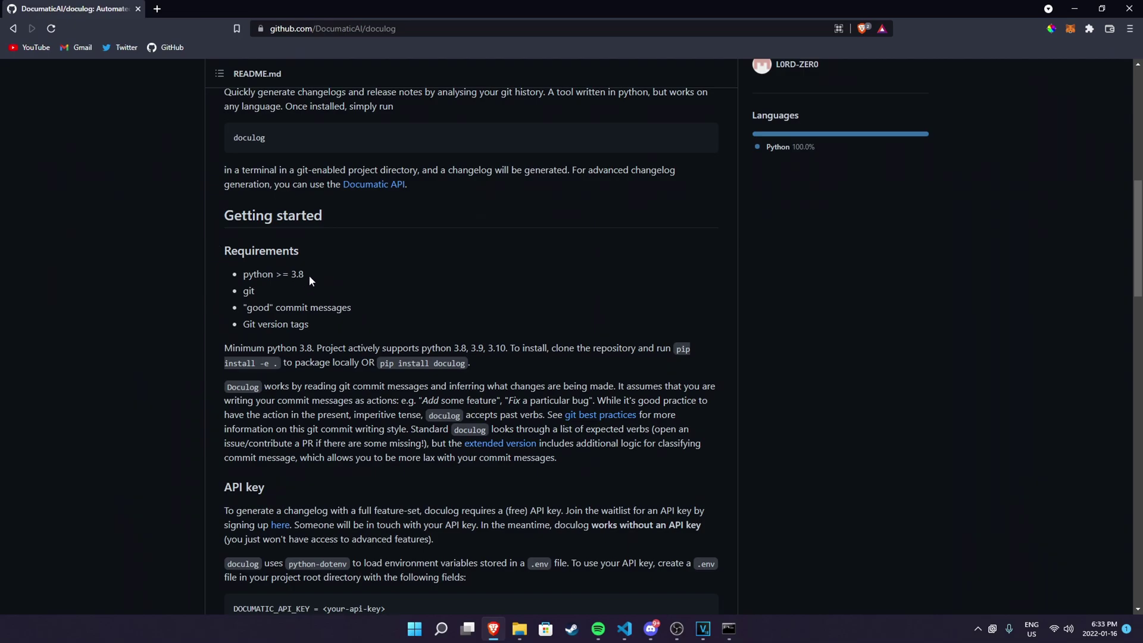
pyautogui.moveTo(310, 274); pyautogui.dragTo(240, 276)
pyautogui.click(239, 275)
pyautogui.moveTo(259, 289); pyautogui.dragTo(242, 290)
pyautogui.click(244, 290)
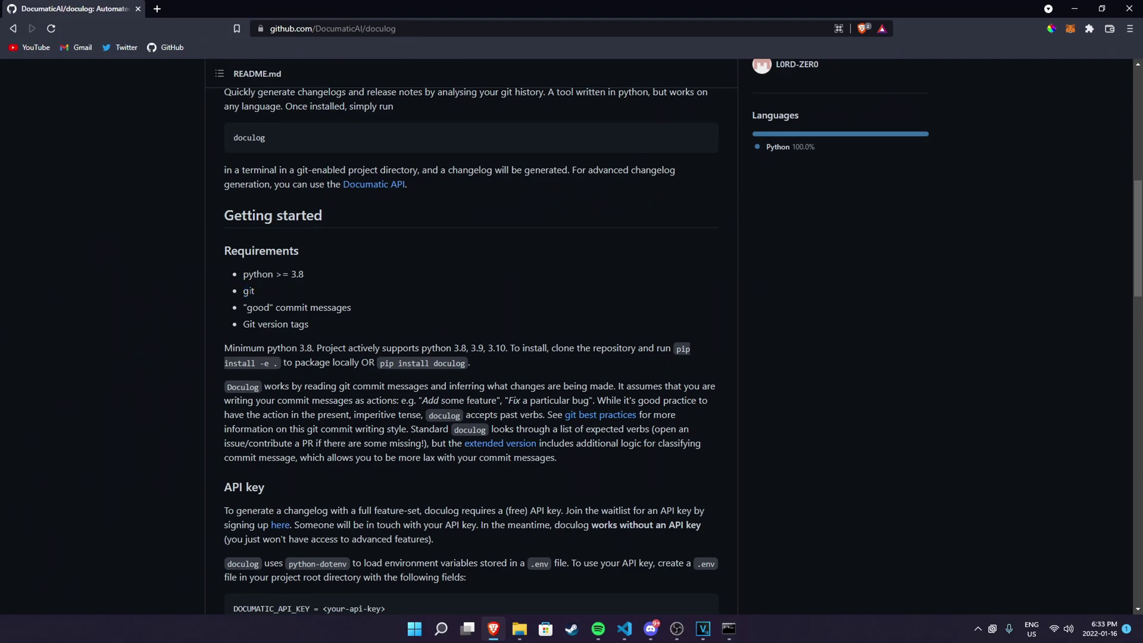
pyautogui.doubleClick(258, 273)
# Step: Launch cmd, confirm python -V reports Python 3.10.1, and close the window
pyautogui.press('super')
pyautogui.write('cmd')
pyautogui.press('Return')
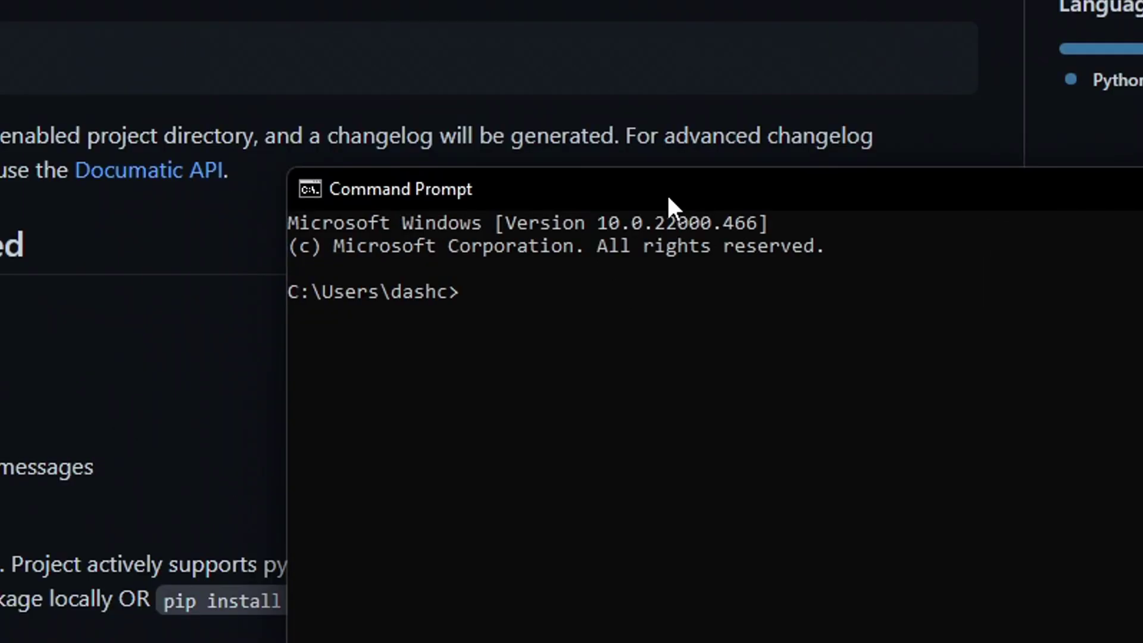
pyautogui.write('python -V')
pyautogui.press('Return')
pyautogui.moveTo(438, 315); pyautogui.dragTo(294, 318)
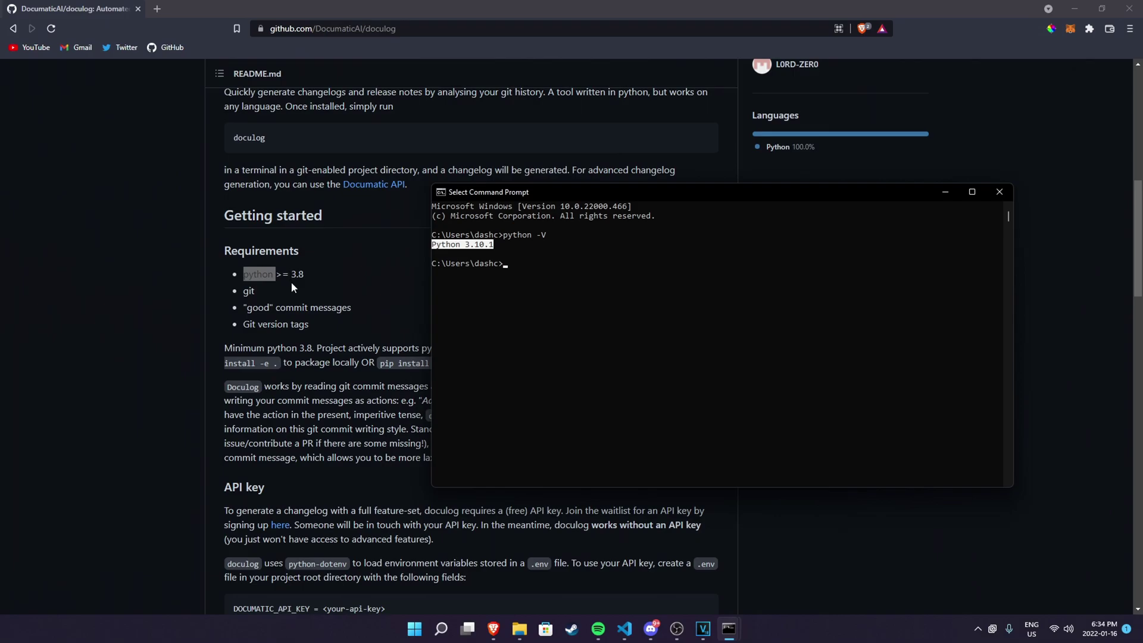
pyautogui.click(1000, 194)
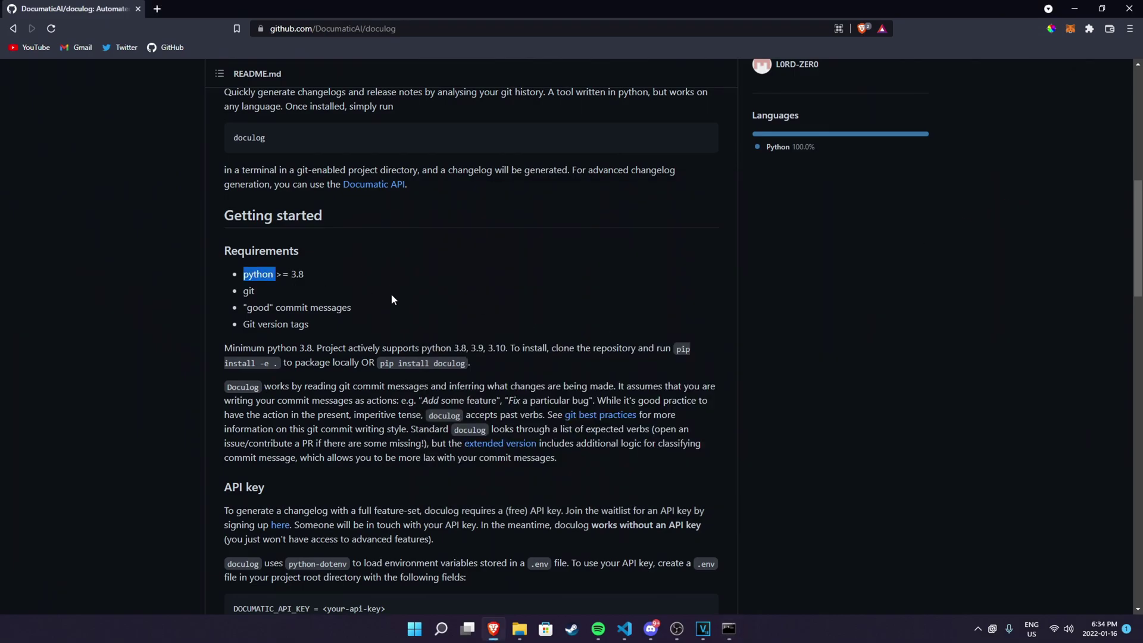
# Step: Note the git requirement, check the other Command Prompt's git output, and close it
pyautogui.doubleClick(246, 294)
pyautogui.click(733, 633)
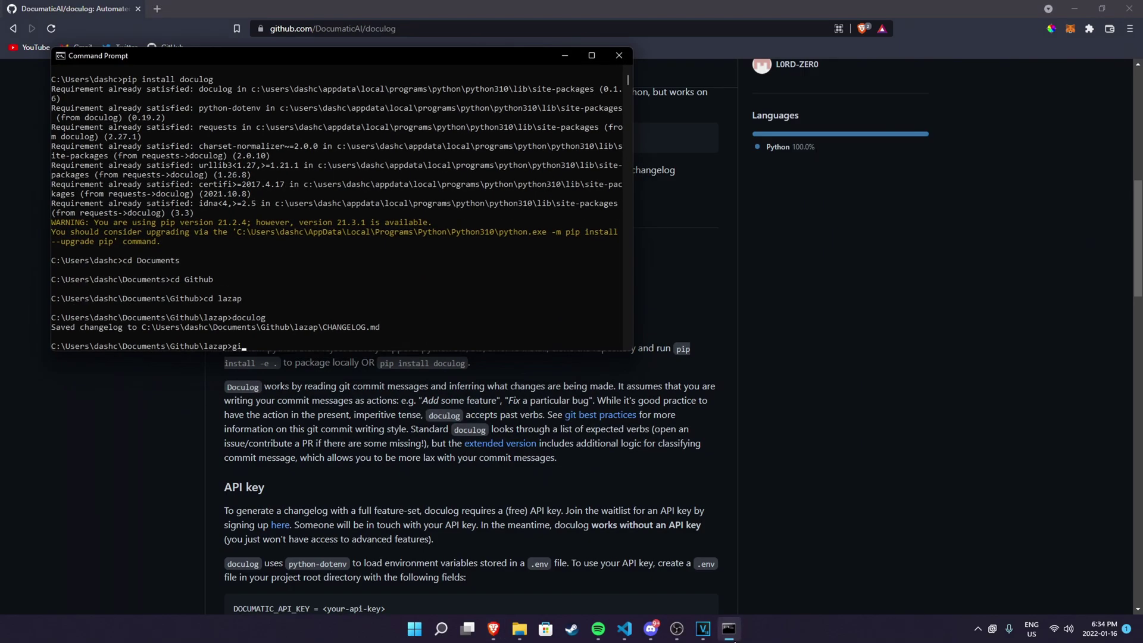
pyautogui.moveTo(328, 59); pyautogui.dragTo(607, 110)
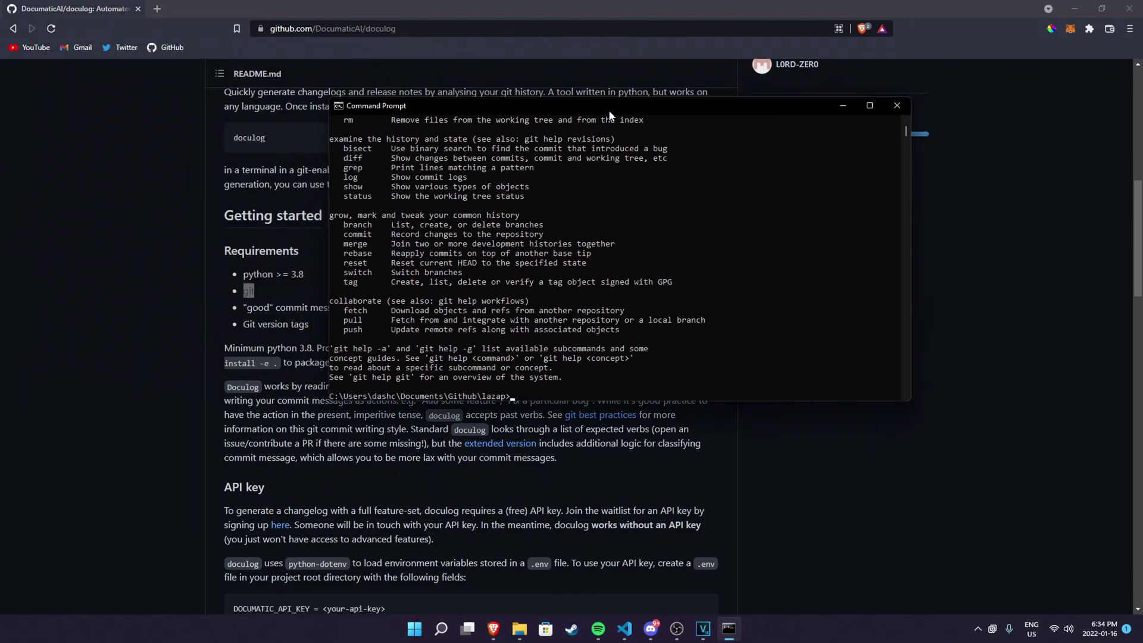
pyautogui.click(896, 106)
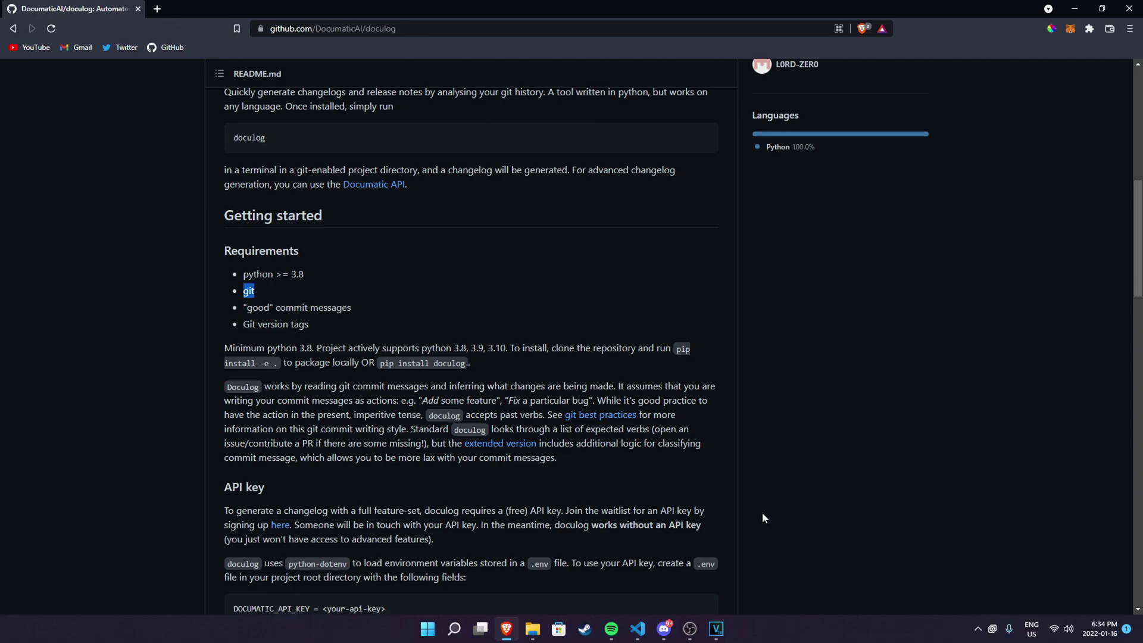
pyautogui.moveTo(237, 310)
pyautogui.mouseDown()
pyautogui.moveTo(379, 312)
pyautogui.moveTo(231, 317)
pyautogui.mouseUp()
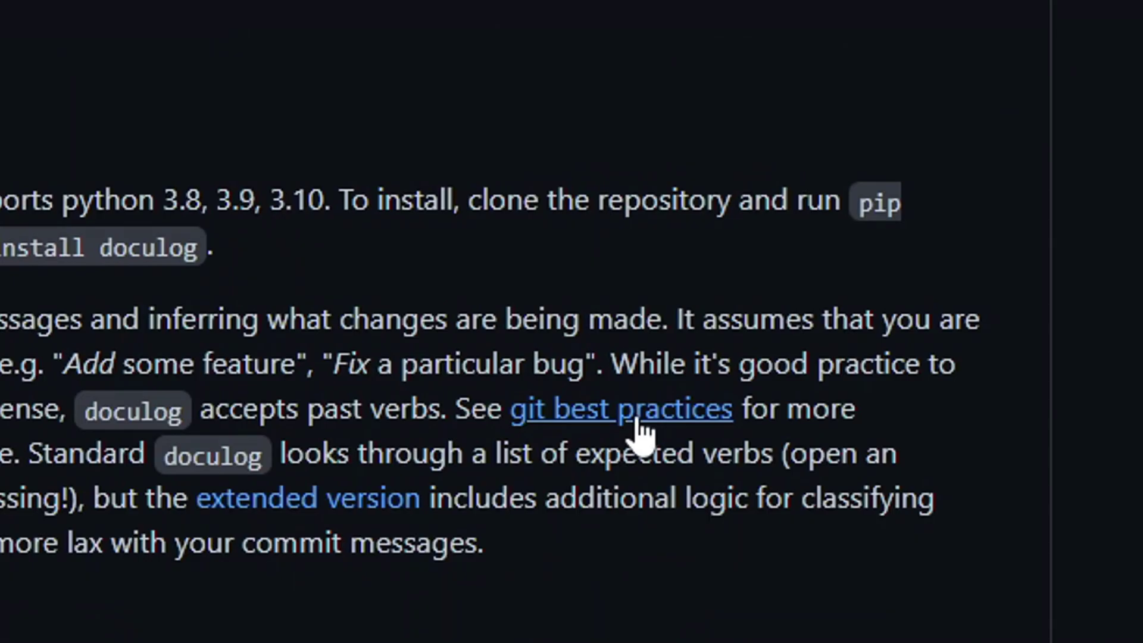
pyautogui.rightClick(640, 429)
pyautogui.click(684, 450)
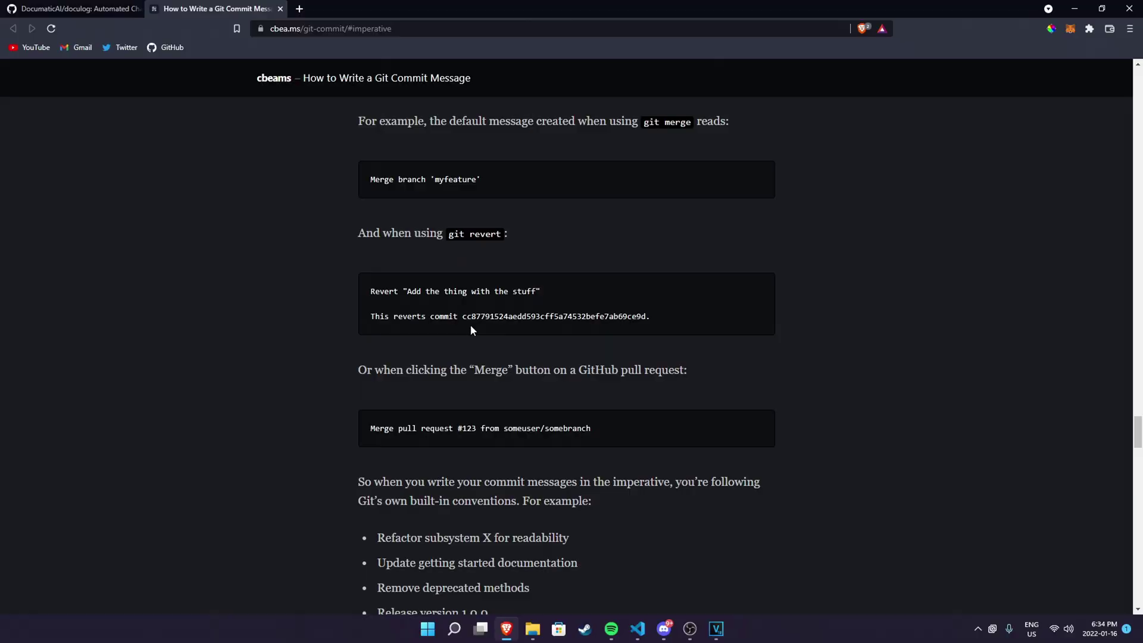
pyautogui.scroll(5, 470, 324)
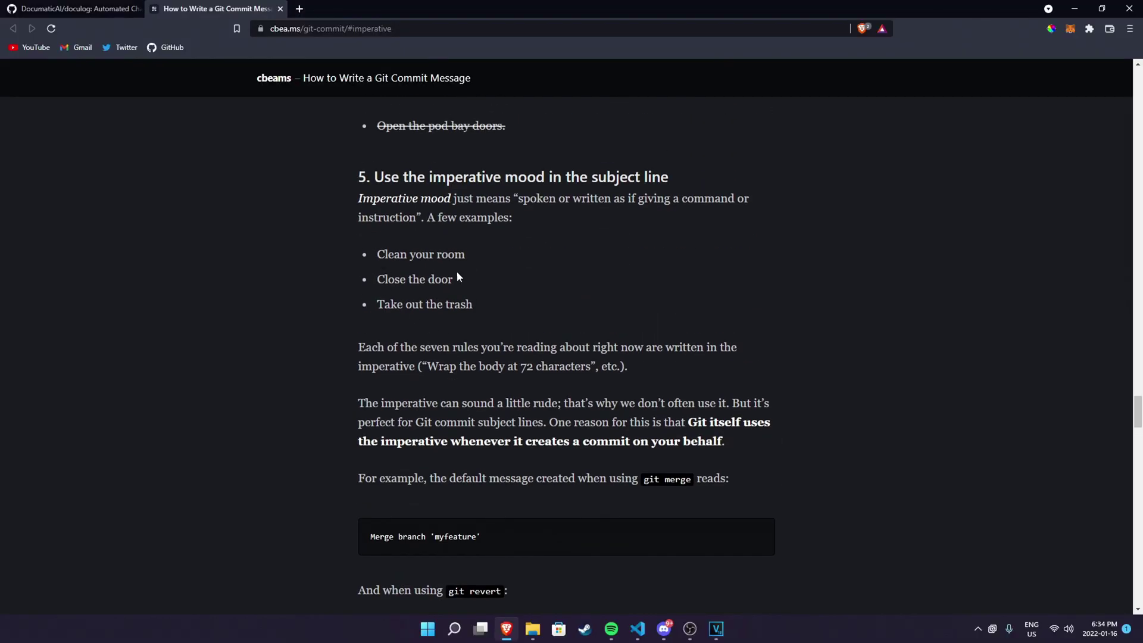
pyautogui.scroll(-5, 449, 244)
pyautogui.scroll(4, 456, 309)
pyautogui.scroll(-3, 462, 382)
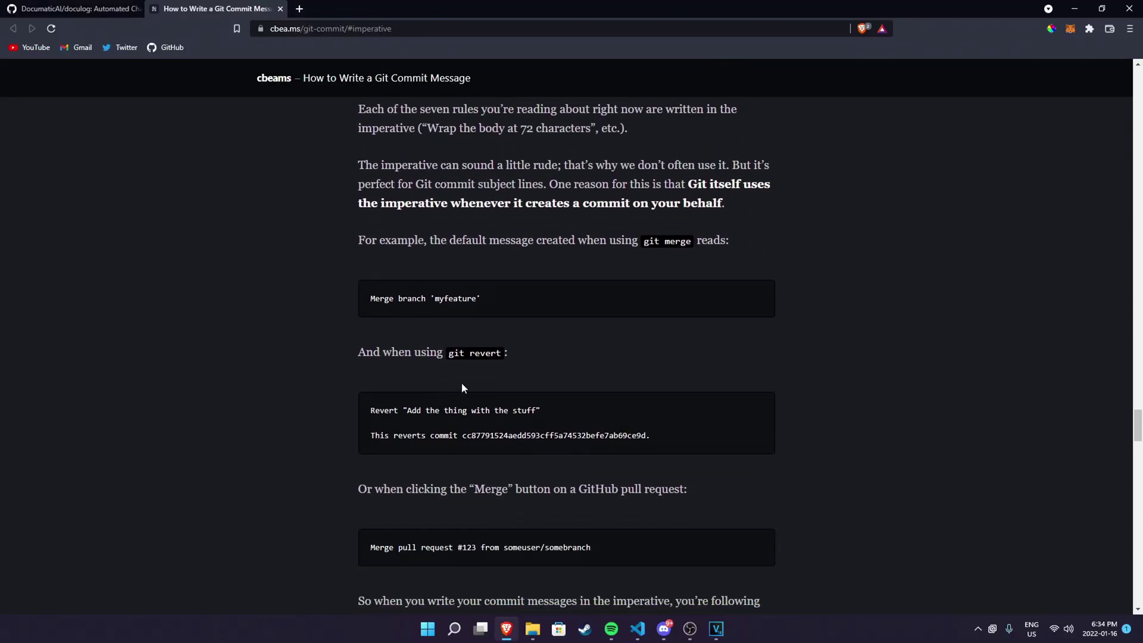
pyautogui.scroll(-4, 444, 403)
pyautogui.hotkey('ctrl', 'w')
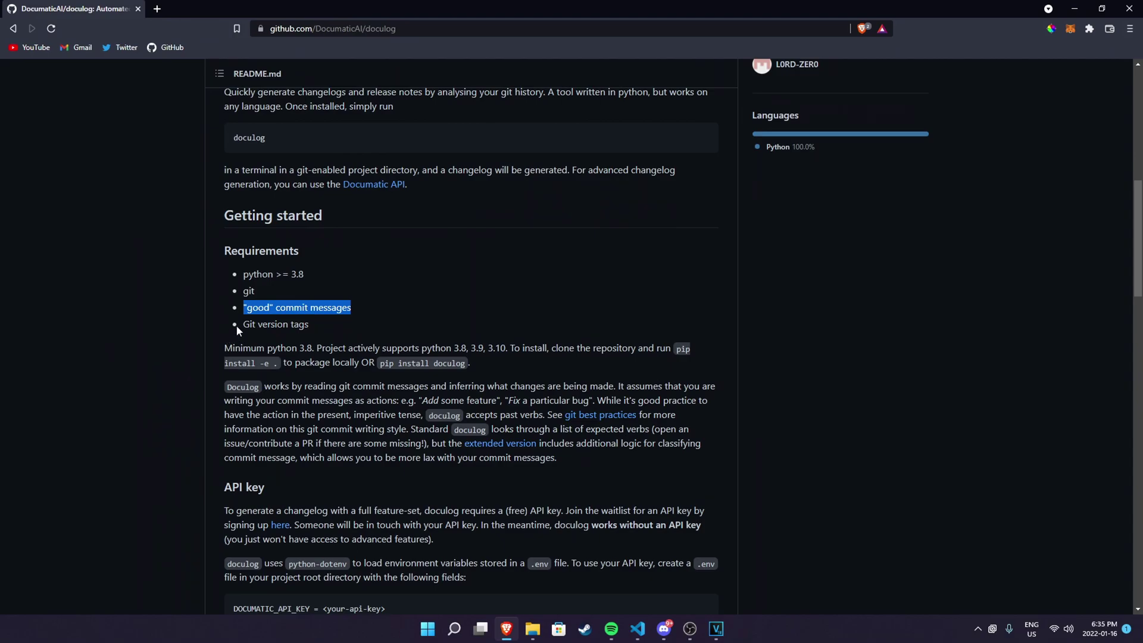
pyautogui.moveTo(237, 326); pyautogui.dragTo(291, 325)
pyautogui.click(309, 327)
pyautogui.click(263, 325)
pyautogui.click(309, 332)
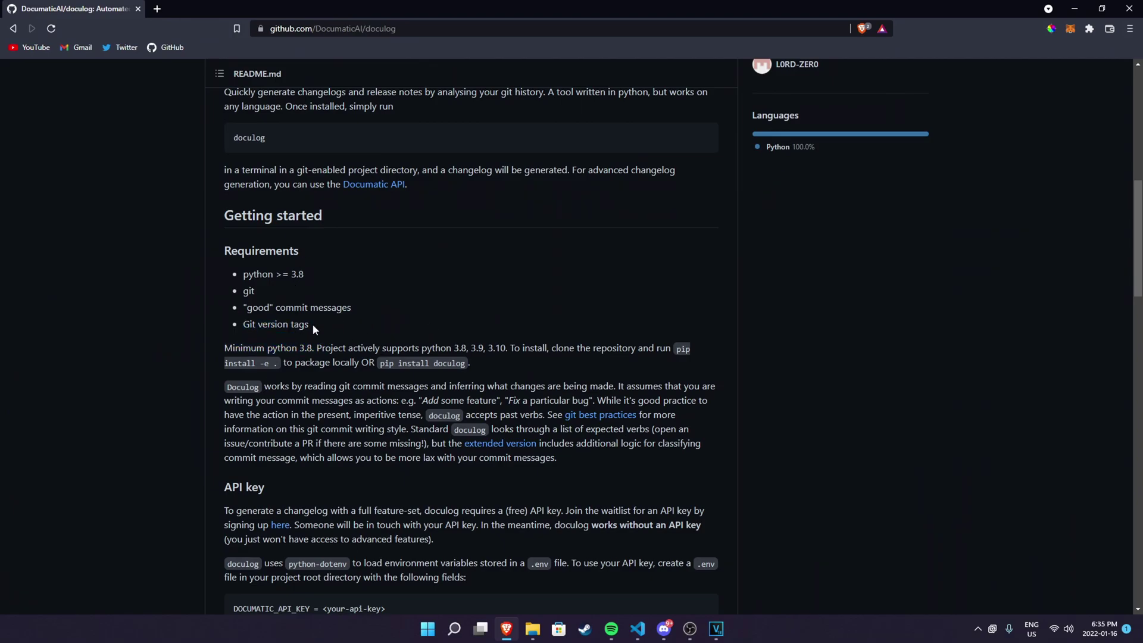
pyautogui.click(250, 328)
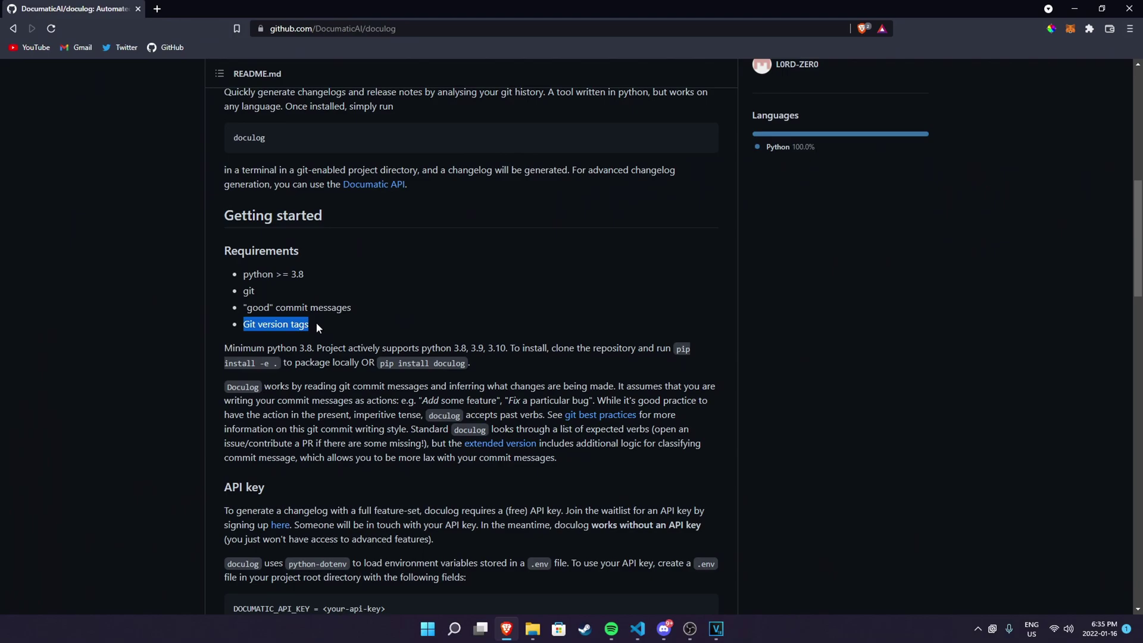
pyautogui.moveTo(321, 320); pyautogui.dragTo(241, 323)
pyautogui.click(240, 323)
pyautogui.moveTo(321, 316); pyautogui.dragTo(245, 311)
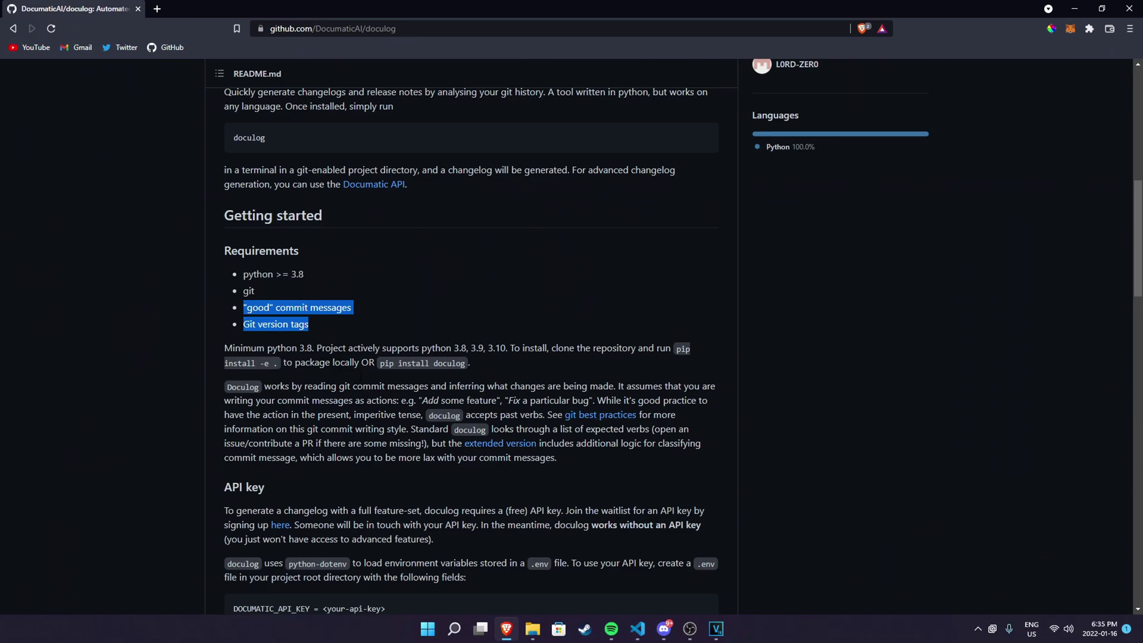
pyautogui.click(261, 283)
pyautogui.doubleClick(250, 291)
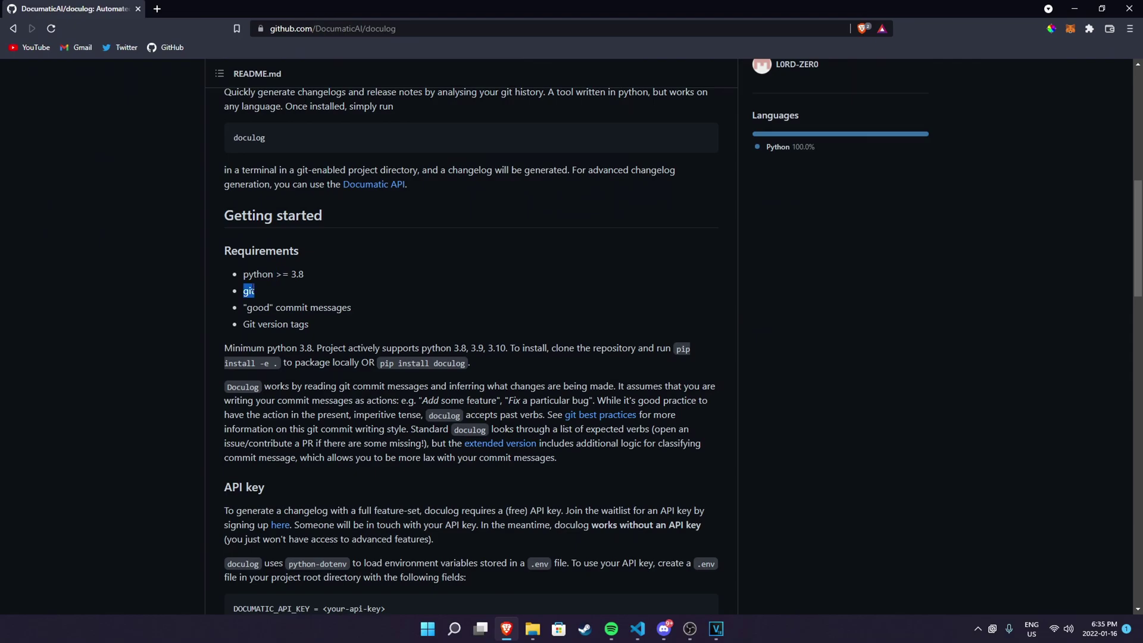
pyautogui.doubleClick(257, 274)
pyautogui.press('super')
pyautogui.write('cmd')
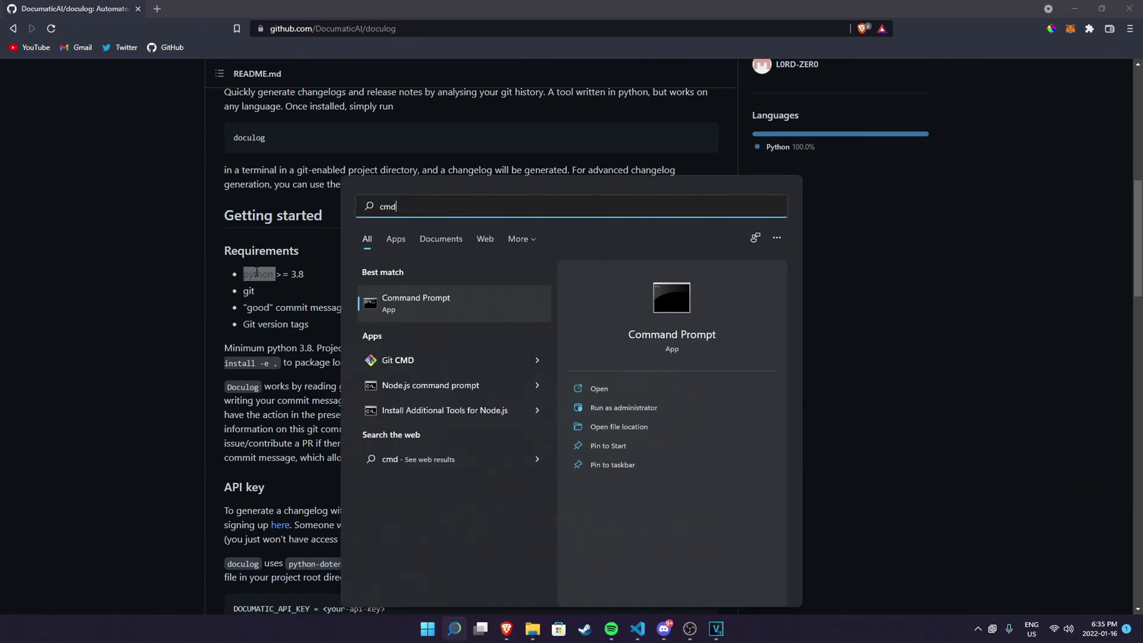
# Step: Launch Command Prompt, confirm Python 3.10.1 with python -V, and clear the console
pyautogui.press('Return')
pyautogui.moveTo(221, 120); pyautogui.dragTo(511, 207)
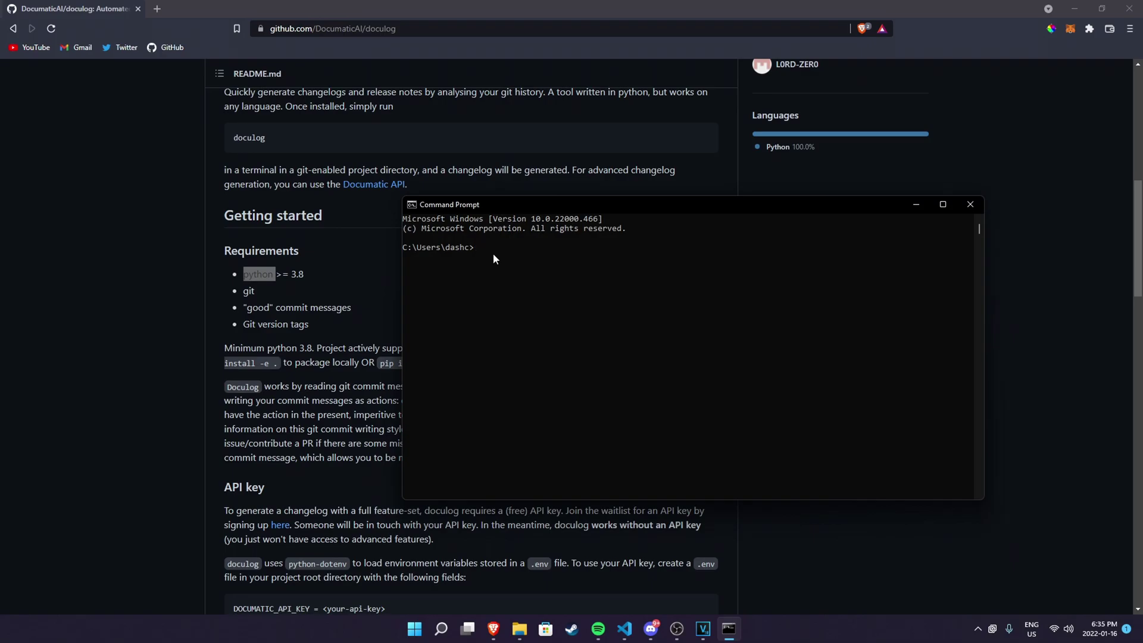
pyautogui.write('python -V')
pyautogui.press('Return')
pyautogui.write('clear')
pyautogui.press('Return')
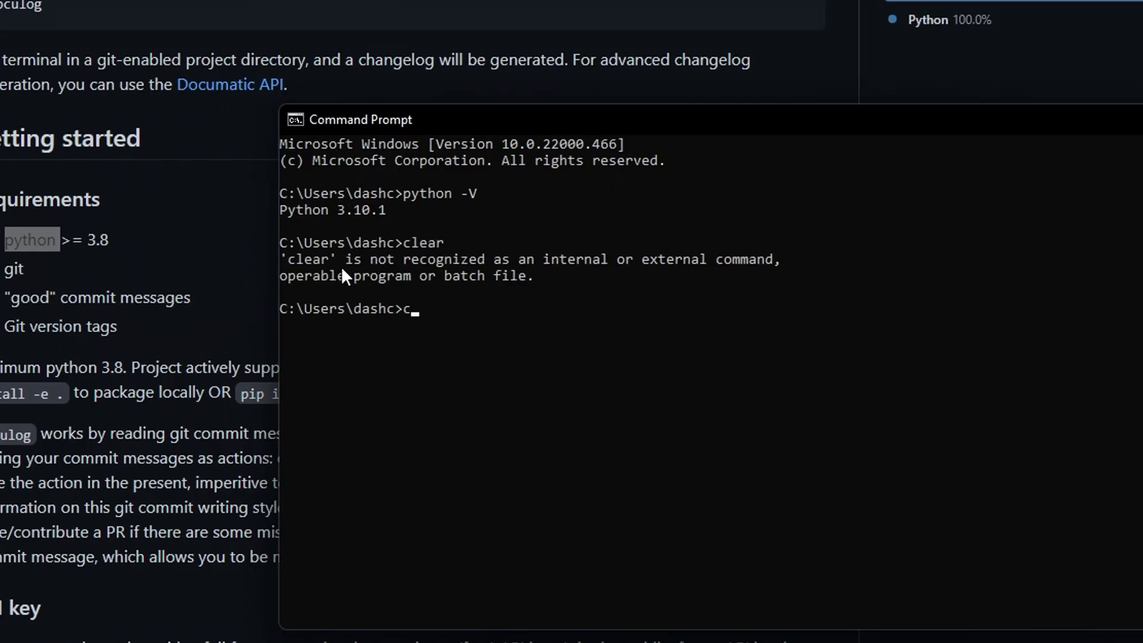
pyautogui.write('ls')
pyautogui.press('Return')
# Step: Run pip install doculog; pip reports doculog and its requirements already satisfied
pyautogui.write('p')
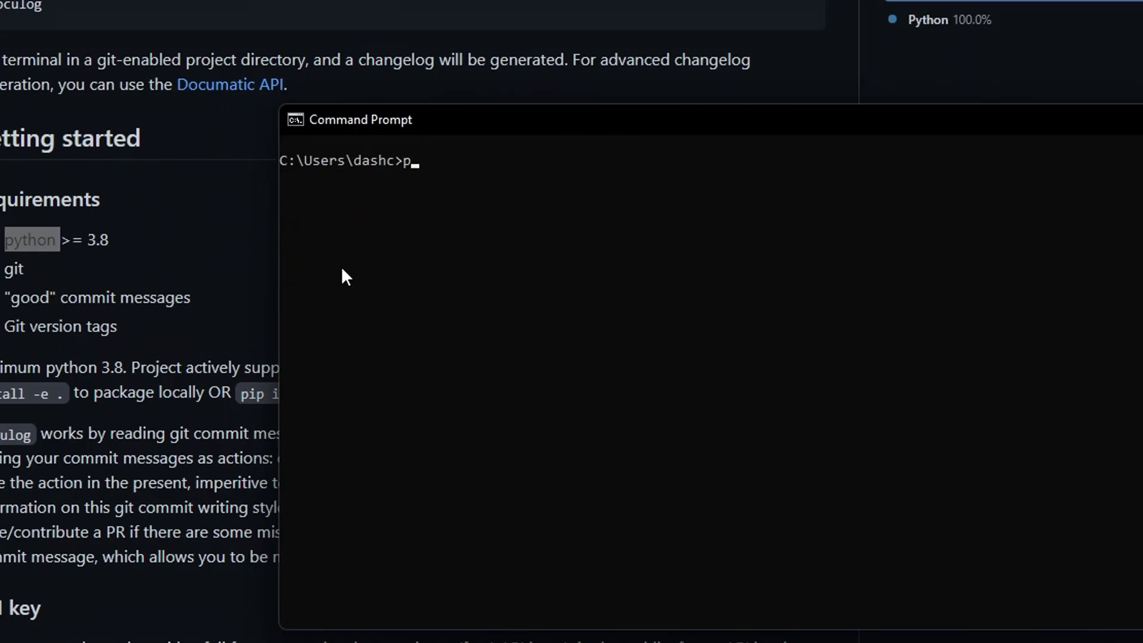
pyautogui.write('ip install doculog')
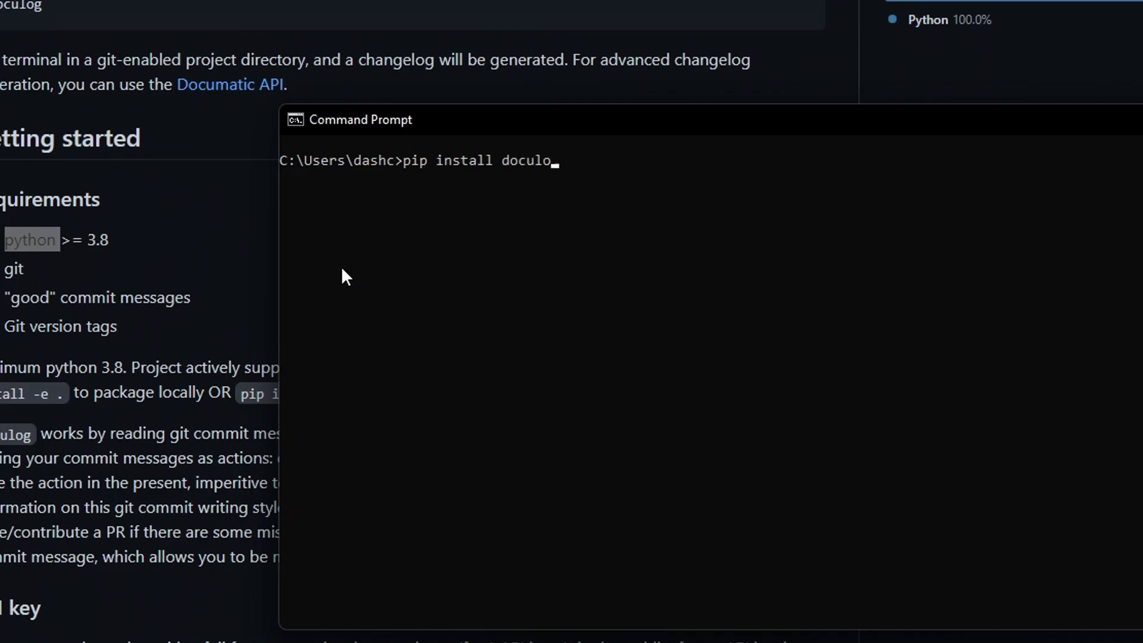
pyautogui.press('Return')
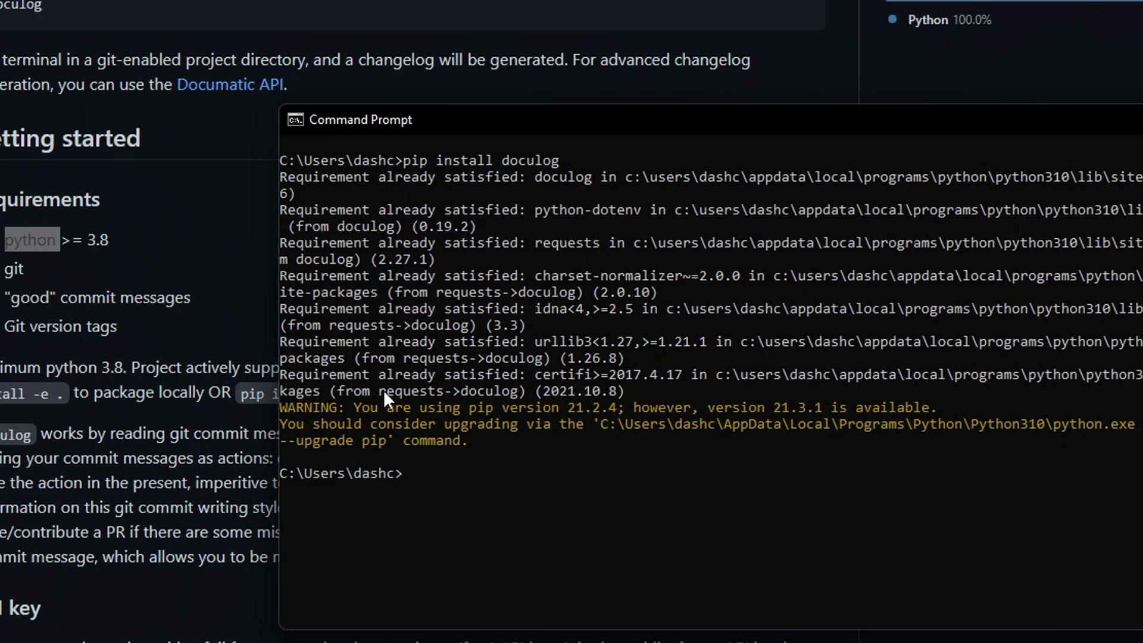
pyautogui.click(678, 390)
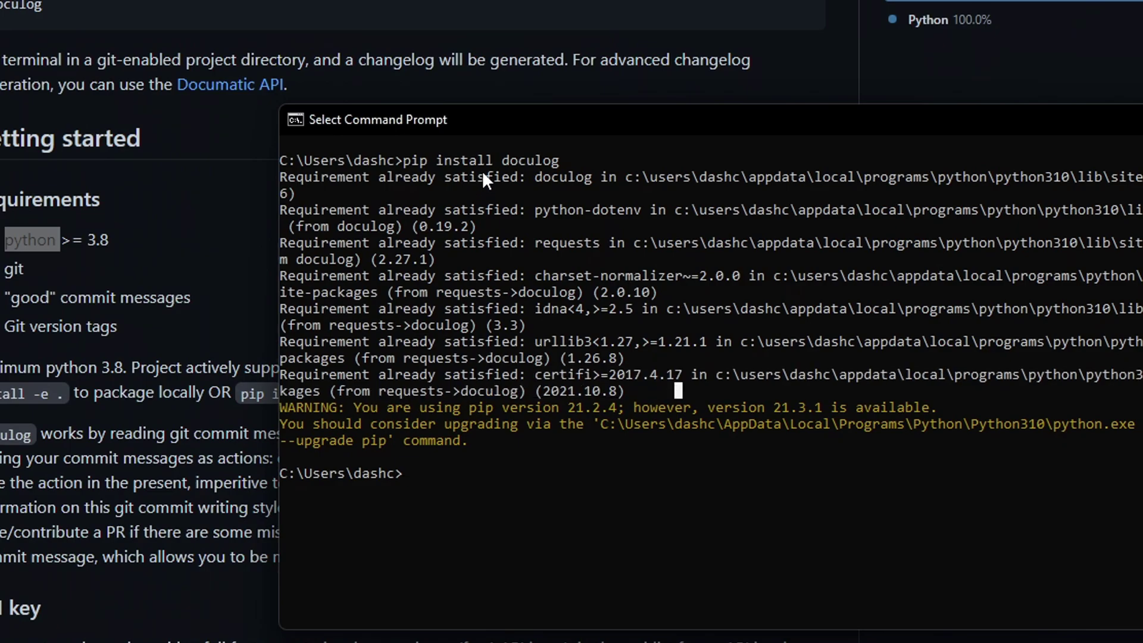
pyautogui.moveTo(480, 120); pyautogui.dragTo(551, 136)
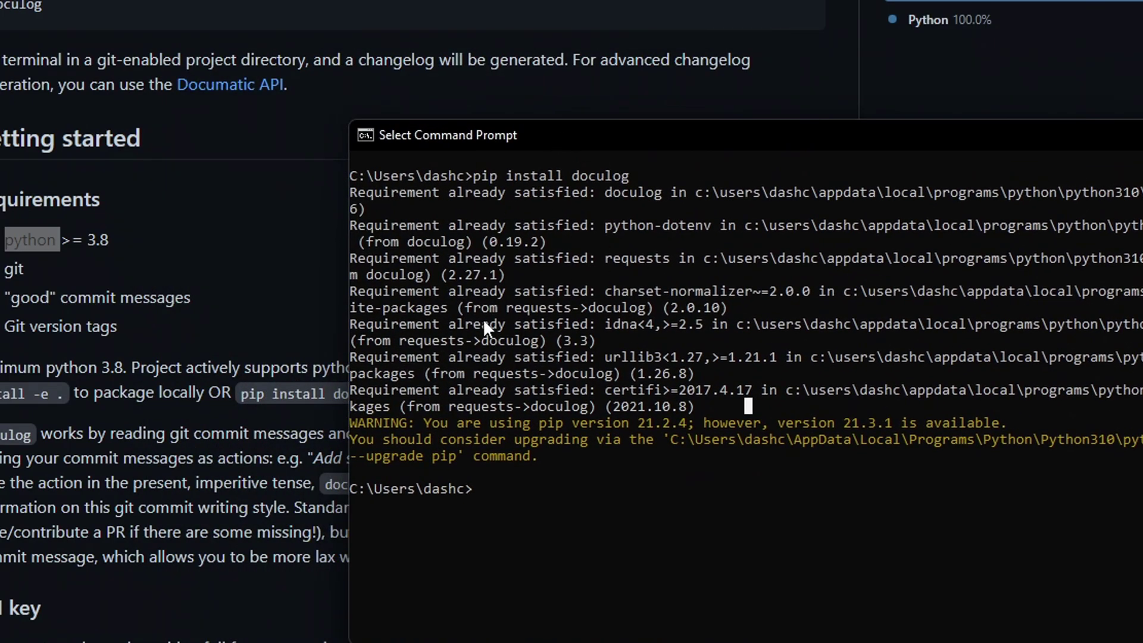
# Step: Back in the doculog README, highlight the git requirement and open a new browser tab
pyautogui.write('c')
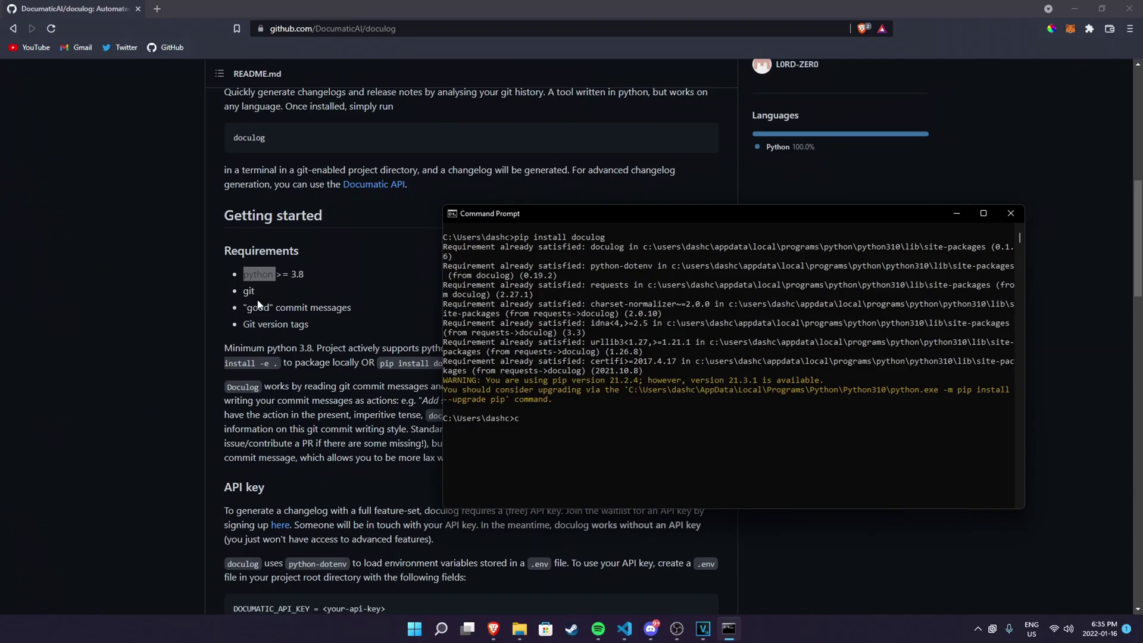
pyautogui.click(260, 289)
pyautogui.doubleClick(249, 290)
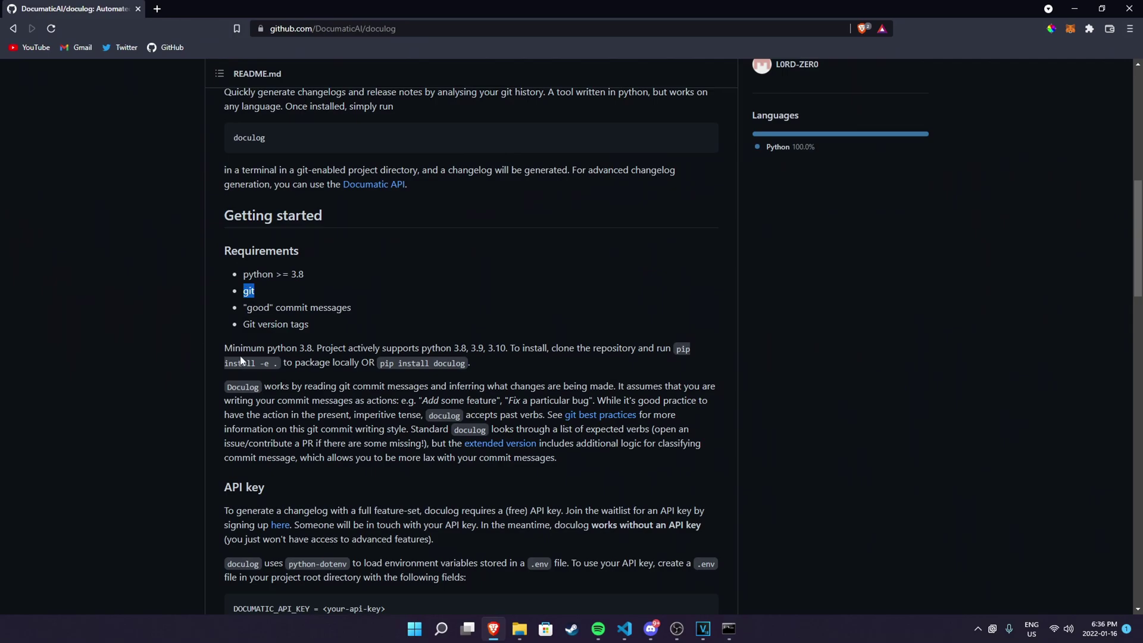
pyautogui.click(155, 6)
# Step: Search Google for 'git download', check the Git SCM downloads page, and close it
pyautogui.write('git install')
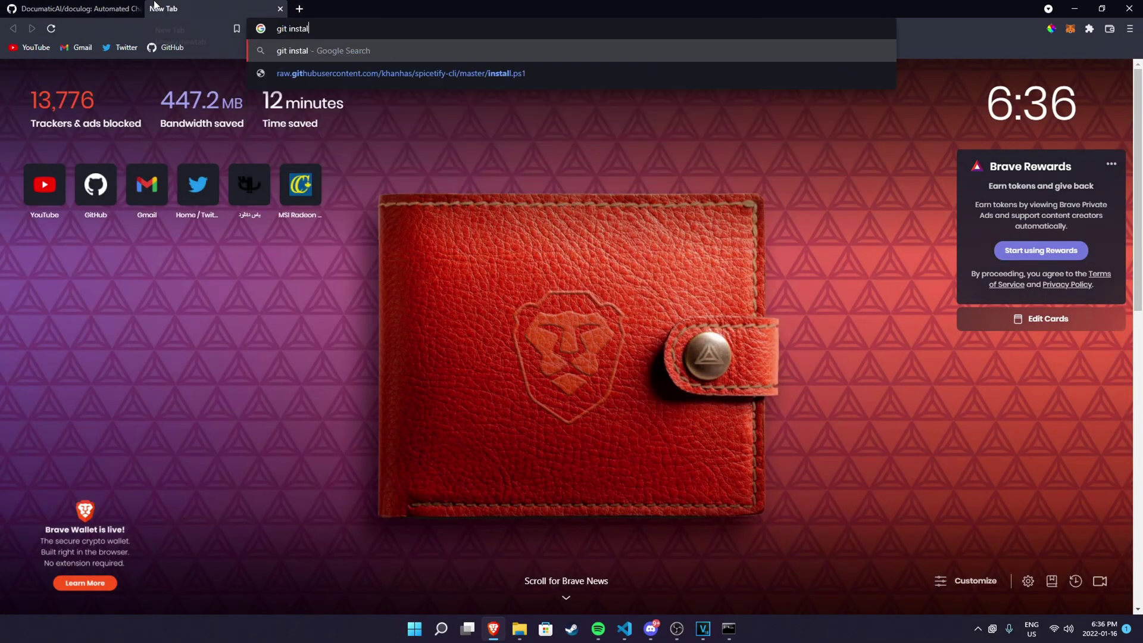
pyautogui.press('Return')
pyautogui.doubleClick(150, 88)
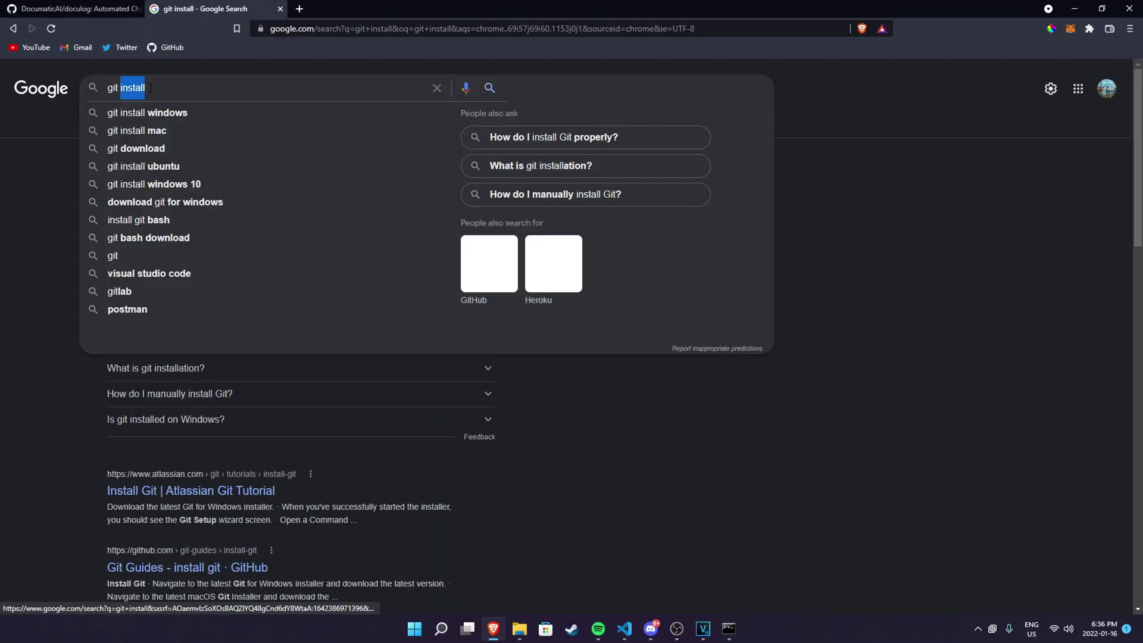
pyautogui.write('download')
pyautogui.press('Return')
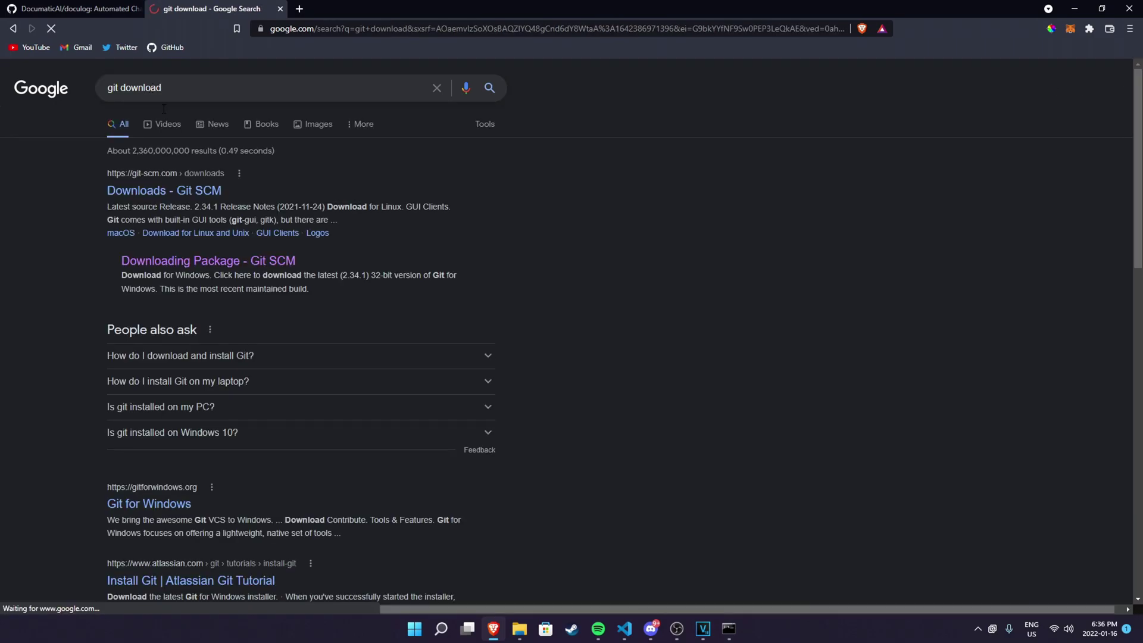
pyautogui.click(62, 188)
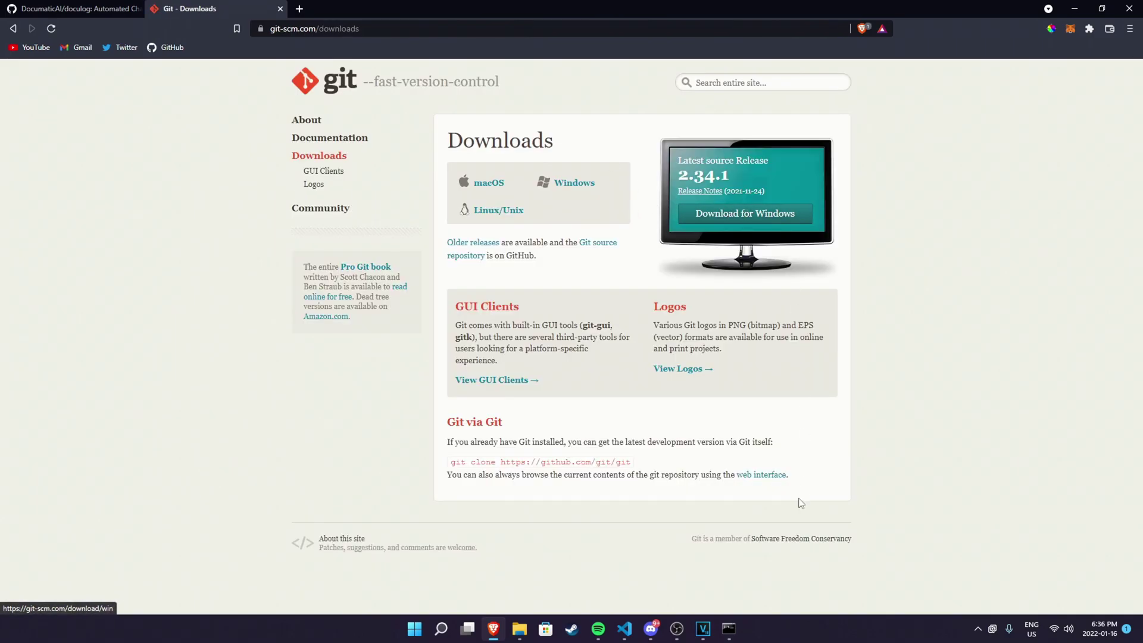
pyautogui.click(280, 8)
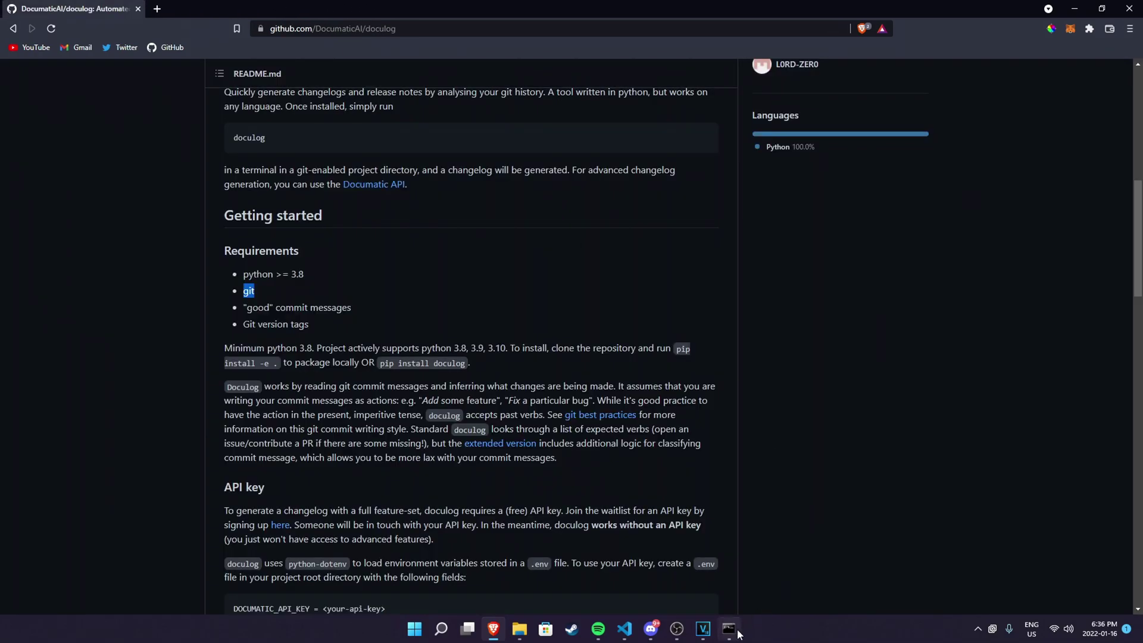
# Step: Open GitHub's home page and go to the lazap repository
pyautogui.hotkey('alt', 'Tab')
pyautogui.write('c')
pyautogui.click(169, 5)
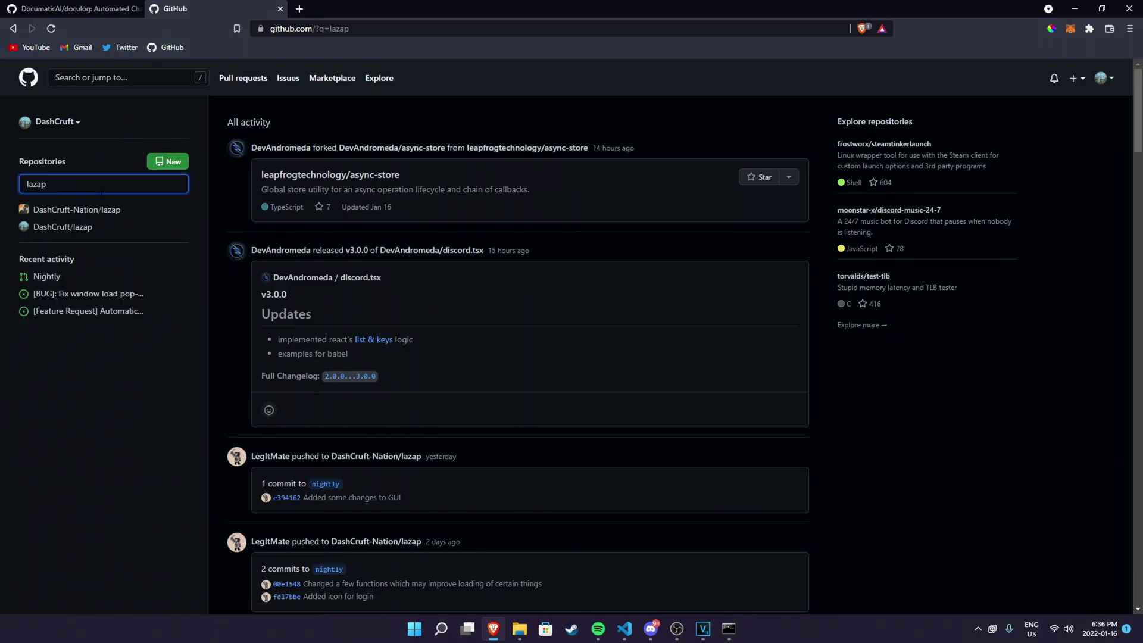
pyautogui.click(110, 213)
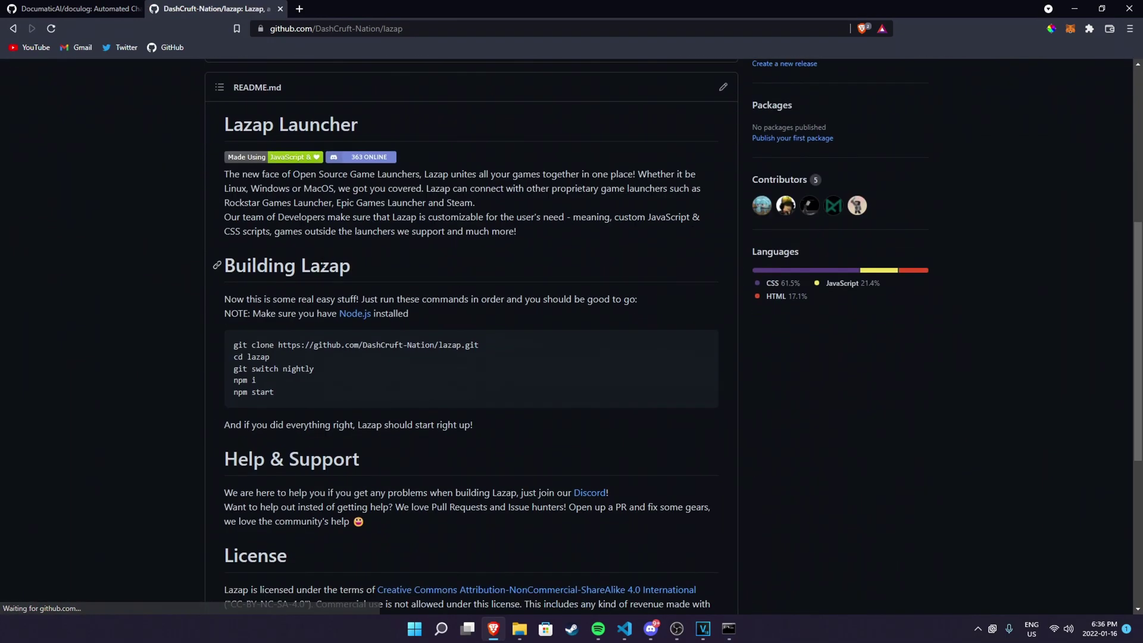
# Step: Open Documents\Github\lazap in File Explorer and permanently delete the old CHANGELOG.md with Shift+Delete
pyautogui.click(519, 628)
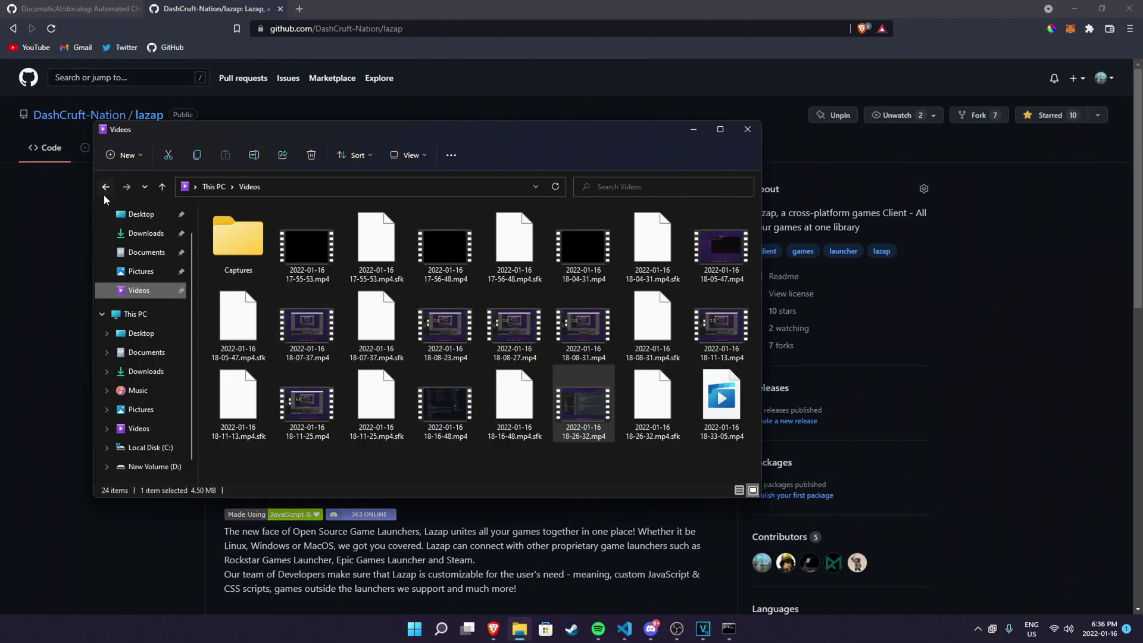
pyautogui.click(103, 191)
pyautogui.scroll(-1, 309, 283)
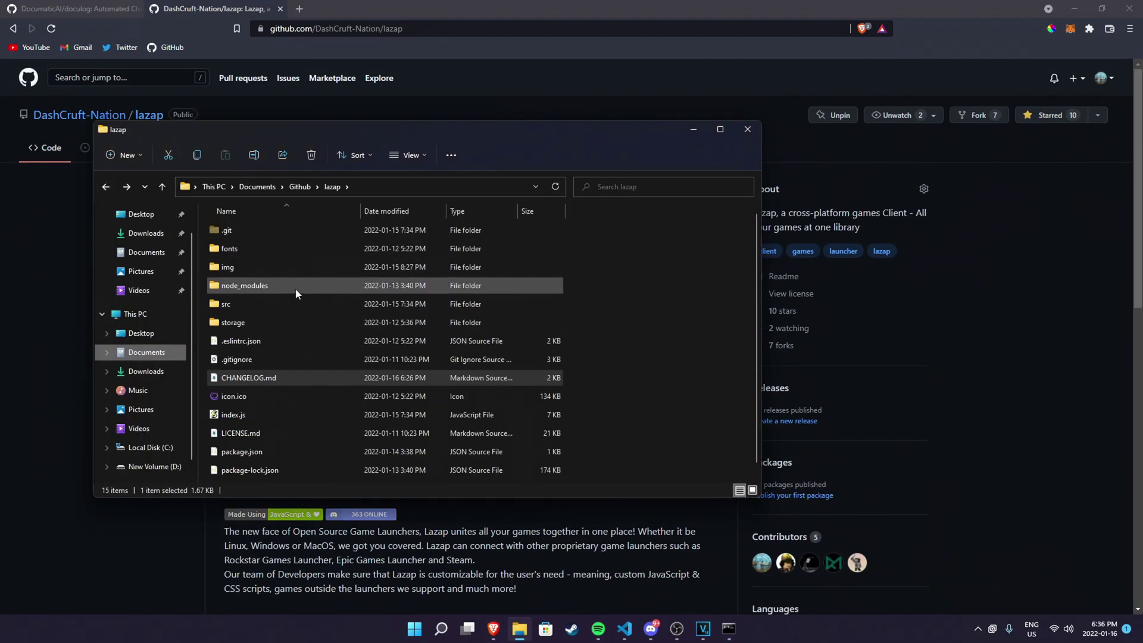
pyautogui.click(598, 405)
pyautogui.click(490, 361)
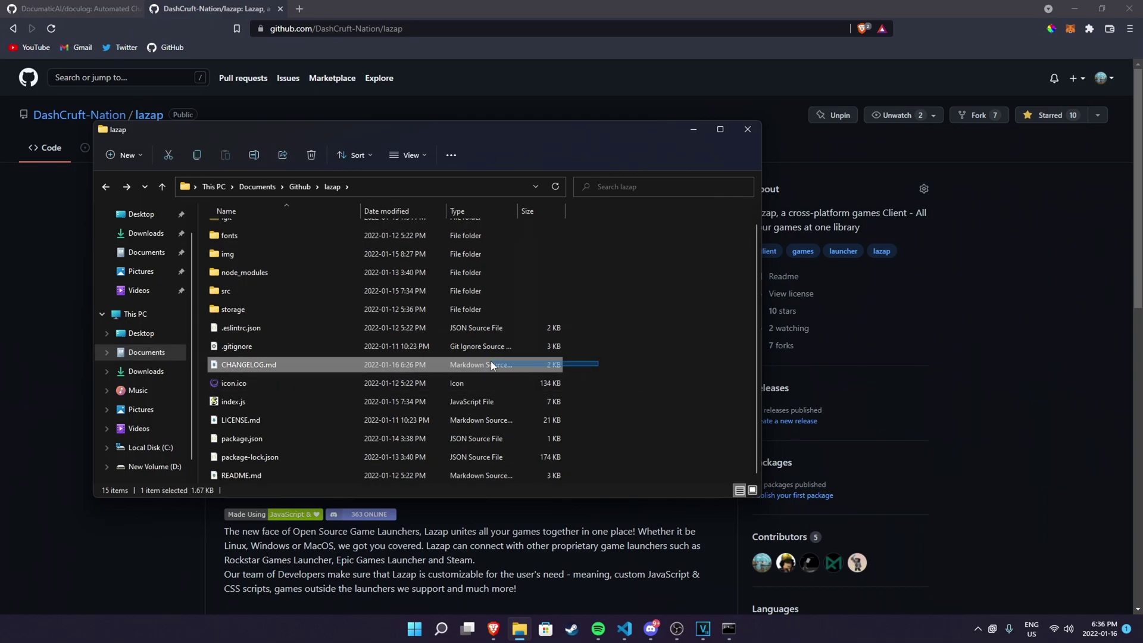
pyautogui.hotkey('shift', 'Delete')
pyautogui.press('Return')
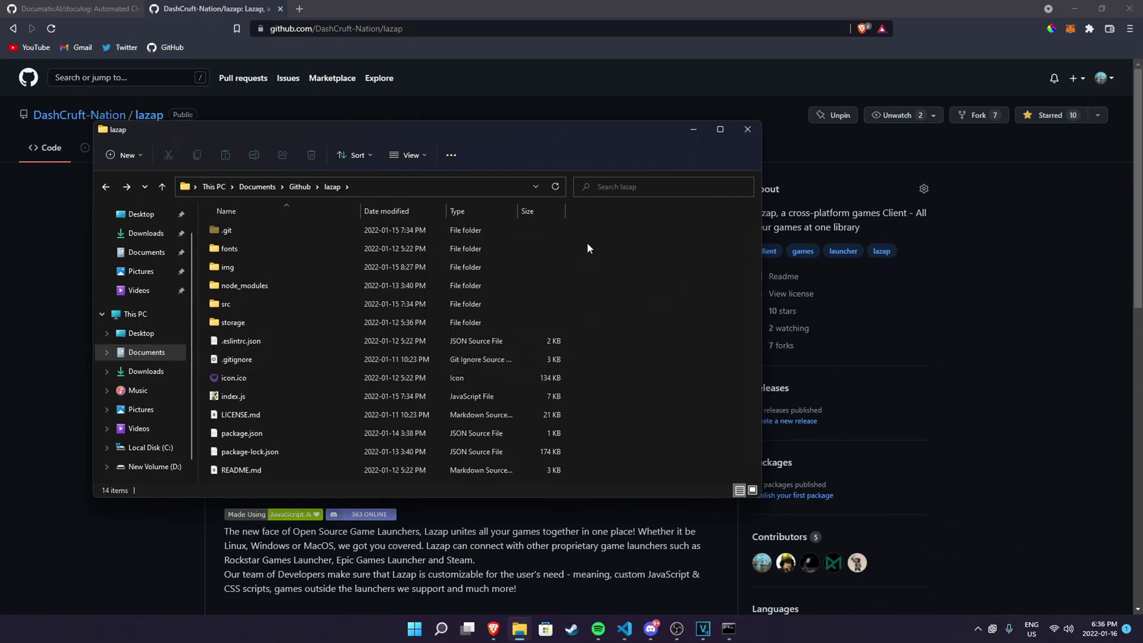
pyautogui.moveTo(587, 242); pyautogui.dragTo(446, 333)
# Step: Clear the Command Prompt console with cls after 'clear' fails
pyautogui.rightClick(647, 345)
pyautogui.press('Escape')
pyautogui.click(729, 629)
pyautogui.write('clear')
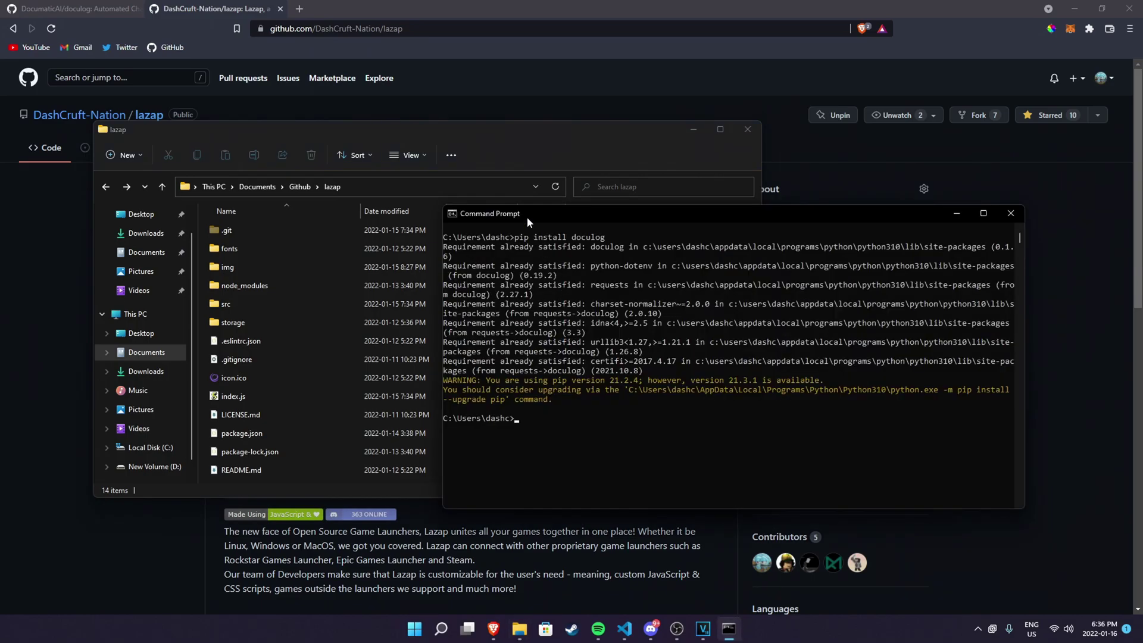
pyautogui.press('Return')
pyautogui.write('cls')
pyautogui.press('Return')
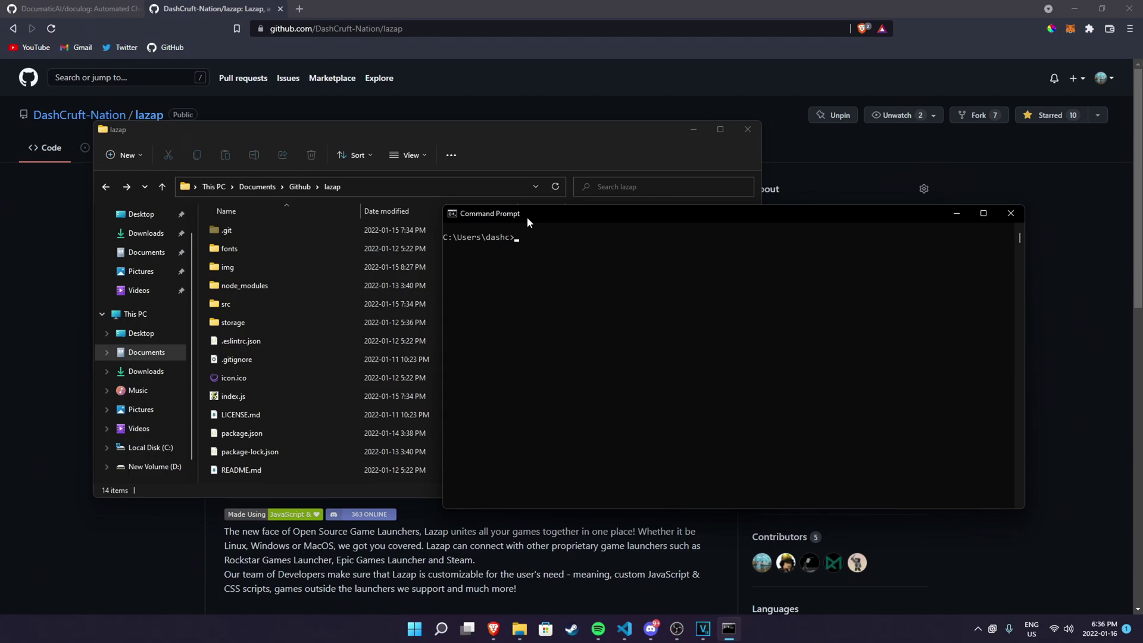
# Step: Change directory into Documents\Github\lazap using the copied folder path, then run cls
pyautogui.write('cd Documents')
pyautogui.press('Return')
pyautogui.write('cd Git')
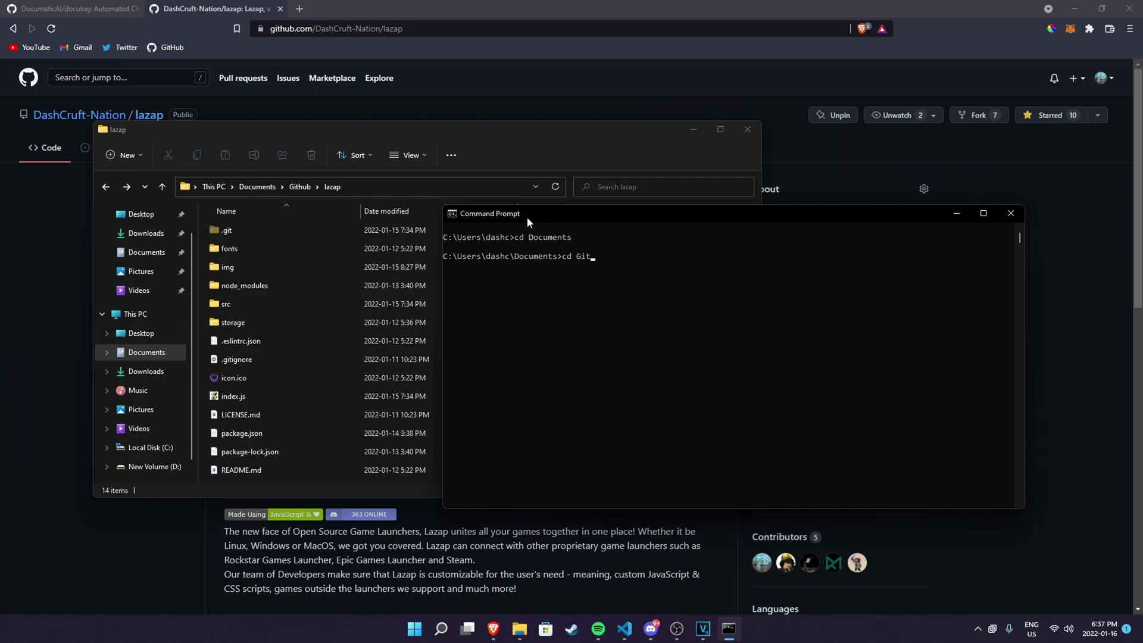
pyautogui.write('hub')
pyautogui.press('Return')
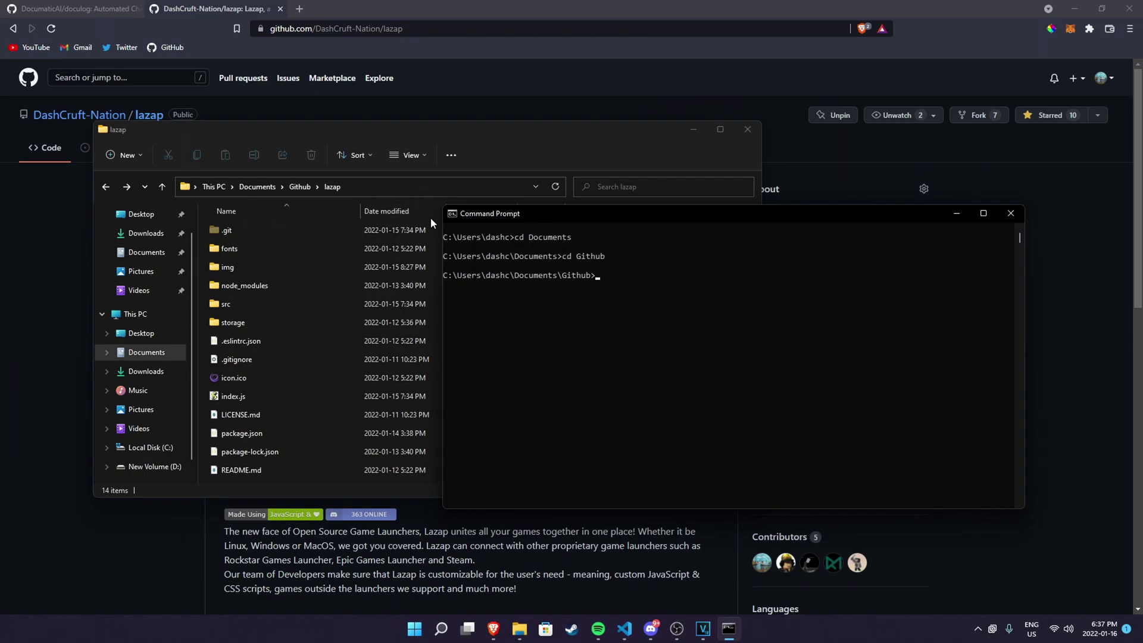
pyautogui.click(297, 184)
pyautogui.click(821, 215)
pyautogui.write('cd')
pyautogui.write('C:\\Users\\dashc\\Documents\\Github\\lazap')
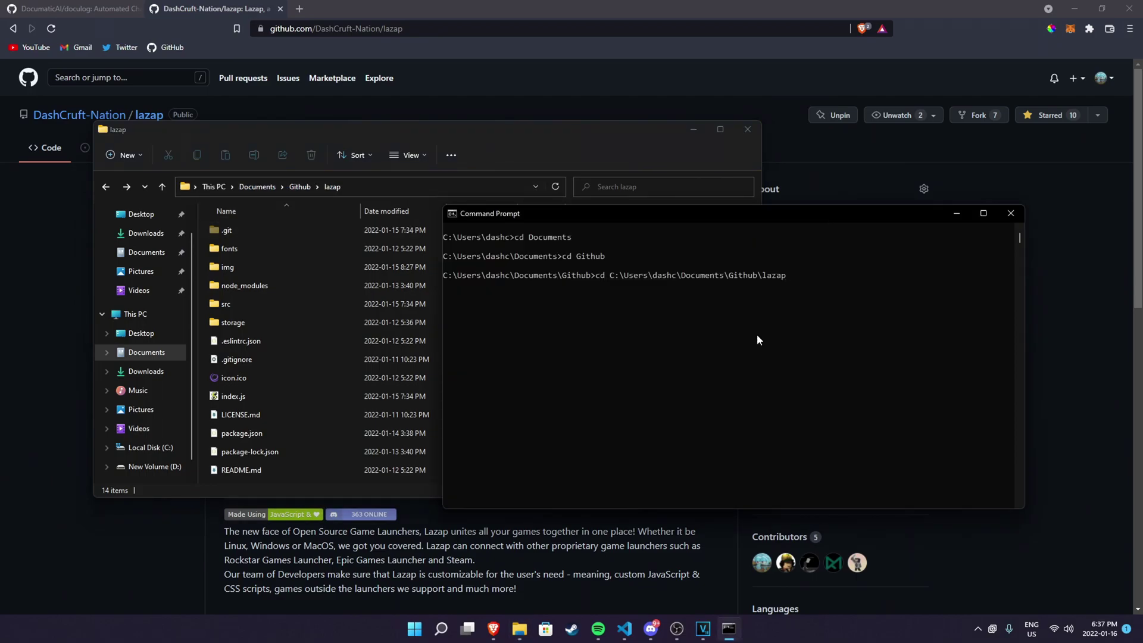
pyautogui.press('Return')
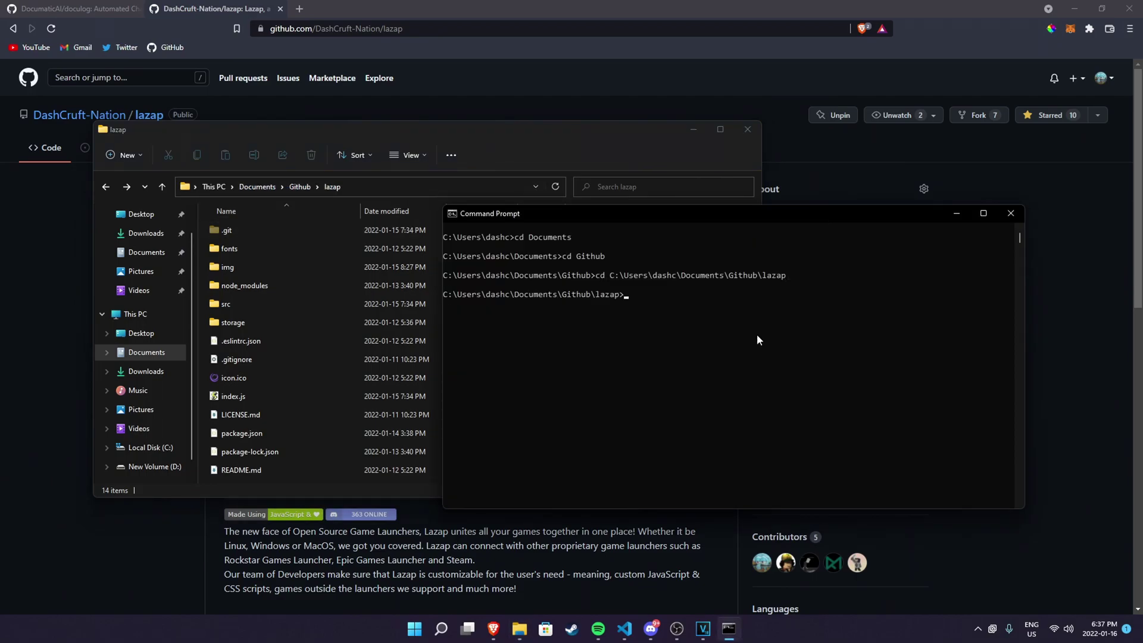
pyautogui.write('cls')
pyautogui.press('Return')
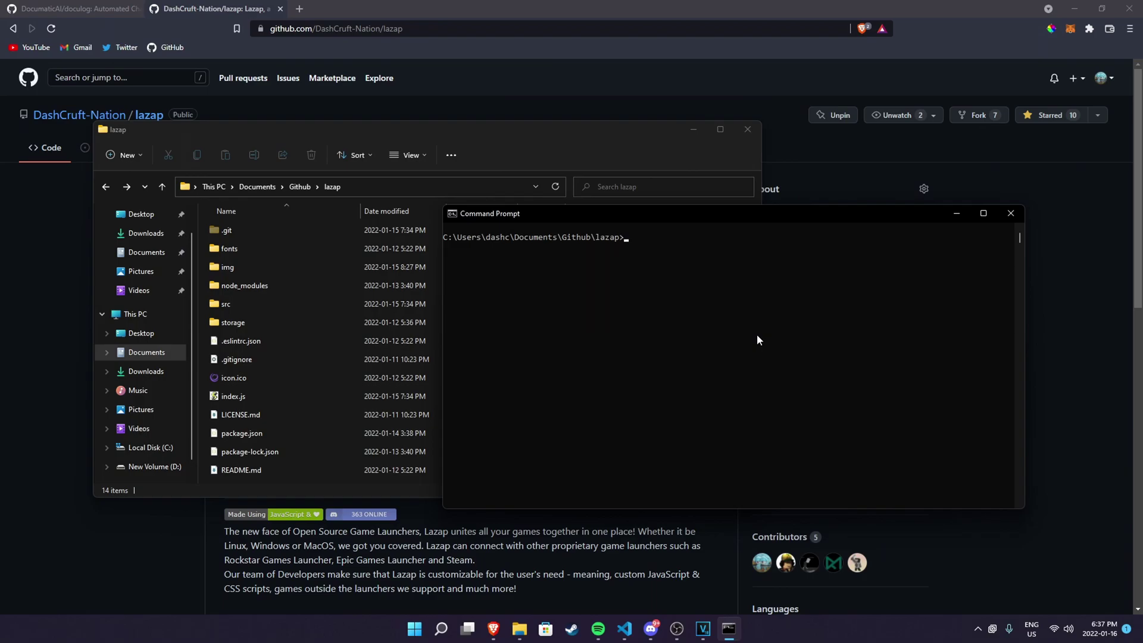
# Step: Run doculog, highlight the saved CHANGELOG.md path in its output, and select CHANGELOG.md in File Explorer
pyautogui.write('doculog')
pyautogui.press('Return')
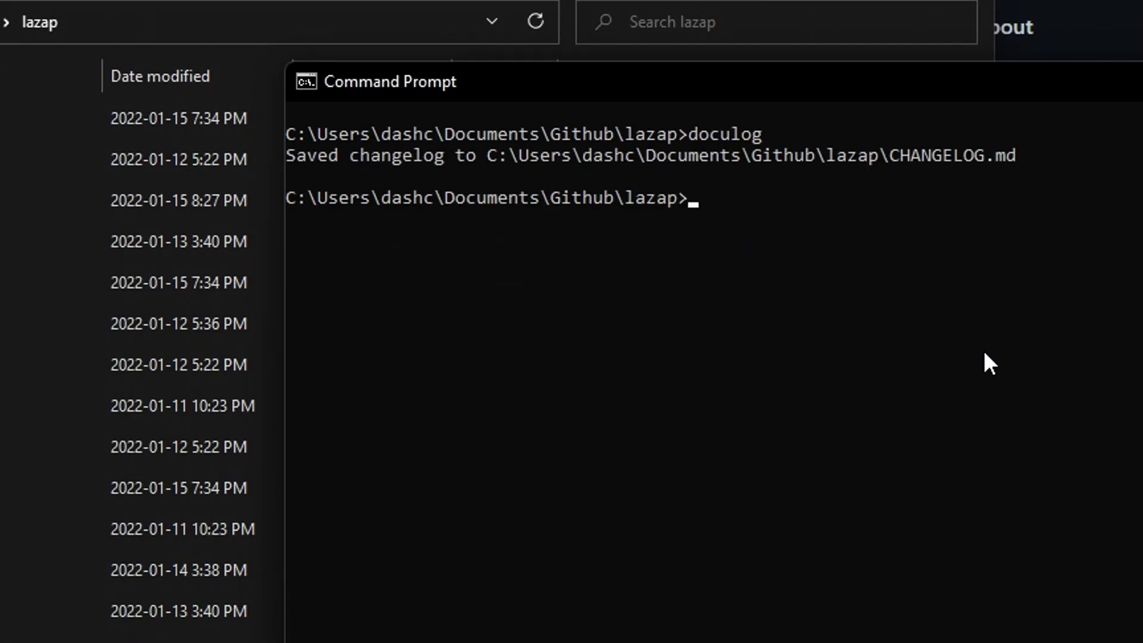
pyautogui.moveTo(306, 156); pyautogui.dragTo(476, 156)
pyautogui.click(538, 161)
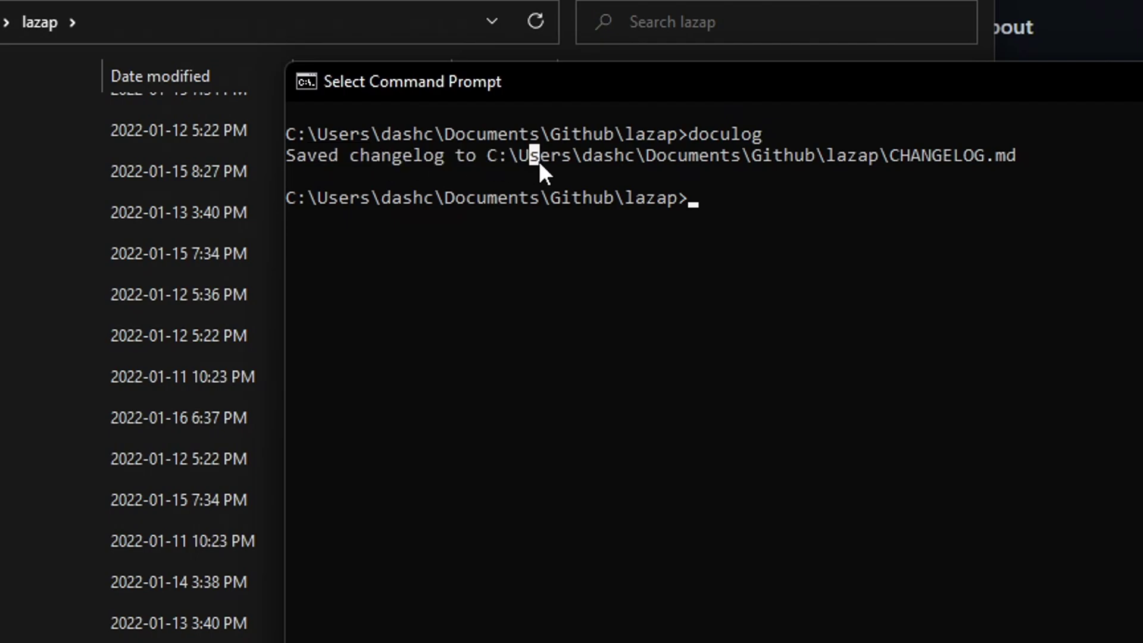
pyautogui.doubleClick(635, 156)
pyautogui.click(931, 156)
pyautogui.moveTo(894, 156); pyautogui.dragTo(927, 156)
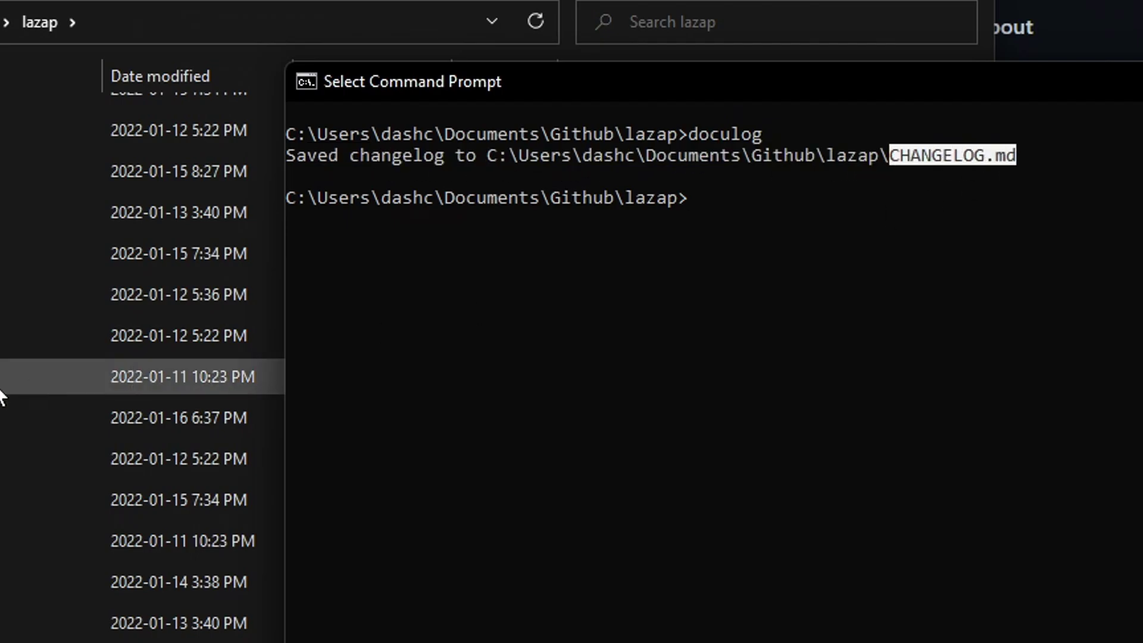
pyautogui.click(431, 408)
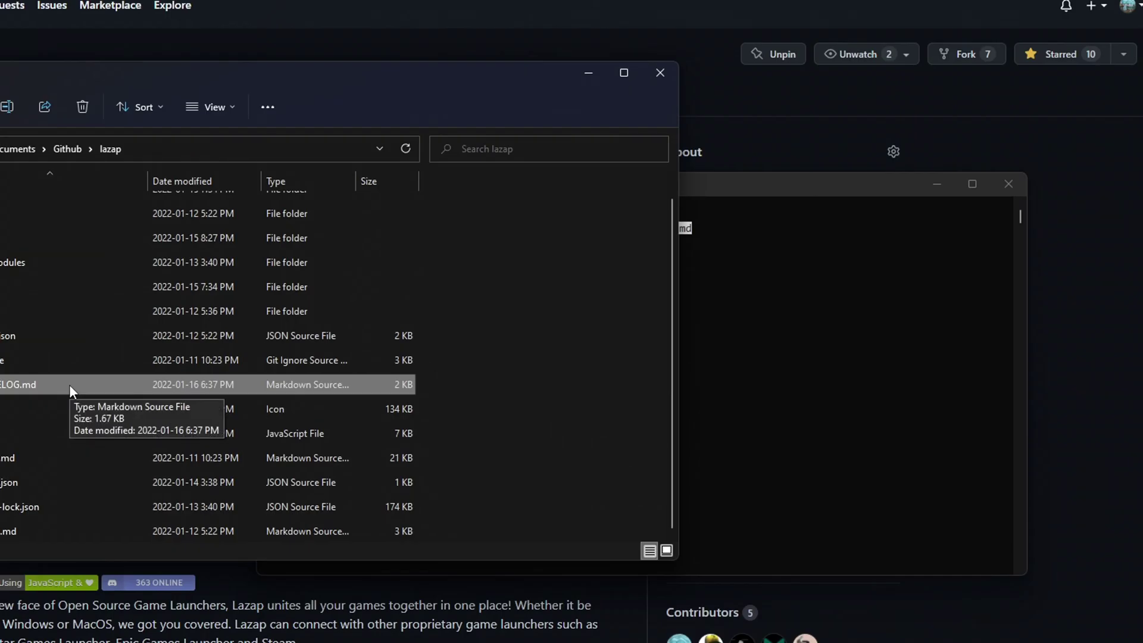
# Step: Open CHANGELOG.md in VS Code and inspect the Unreleased heading at the top
pyautogui.doubleClick(553, 408)
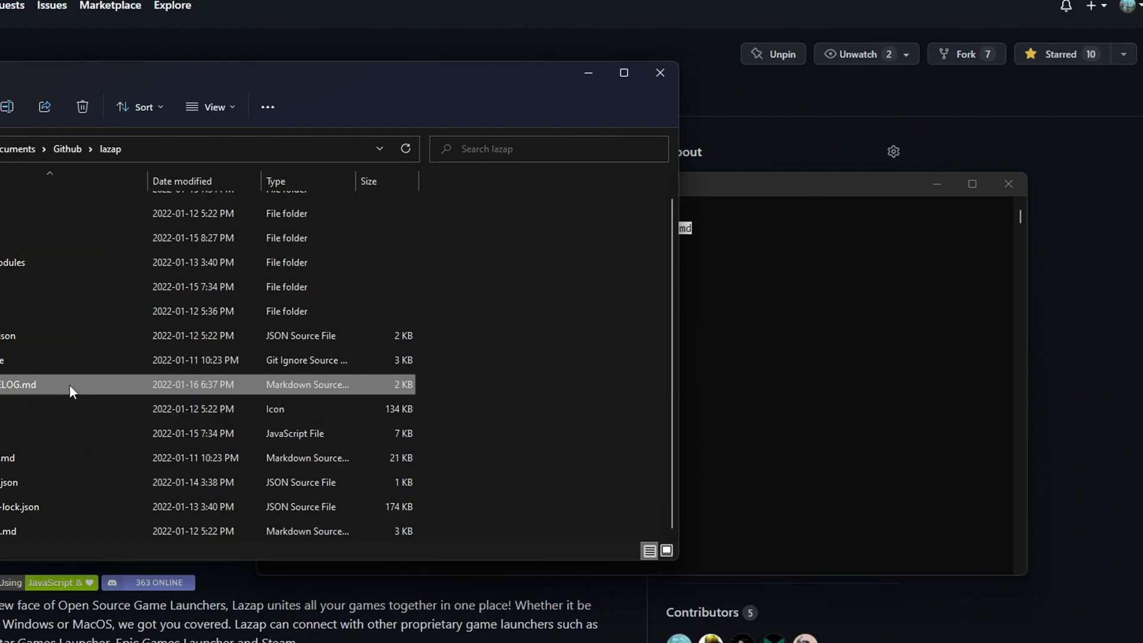
pyautogui.scroll(2, 344, 329)
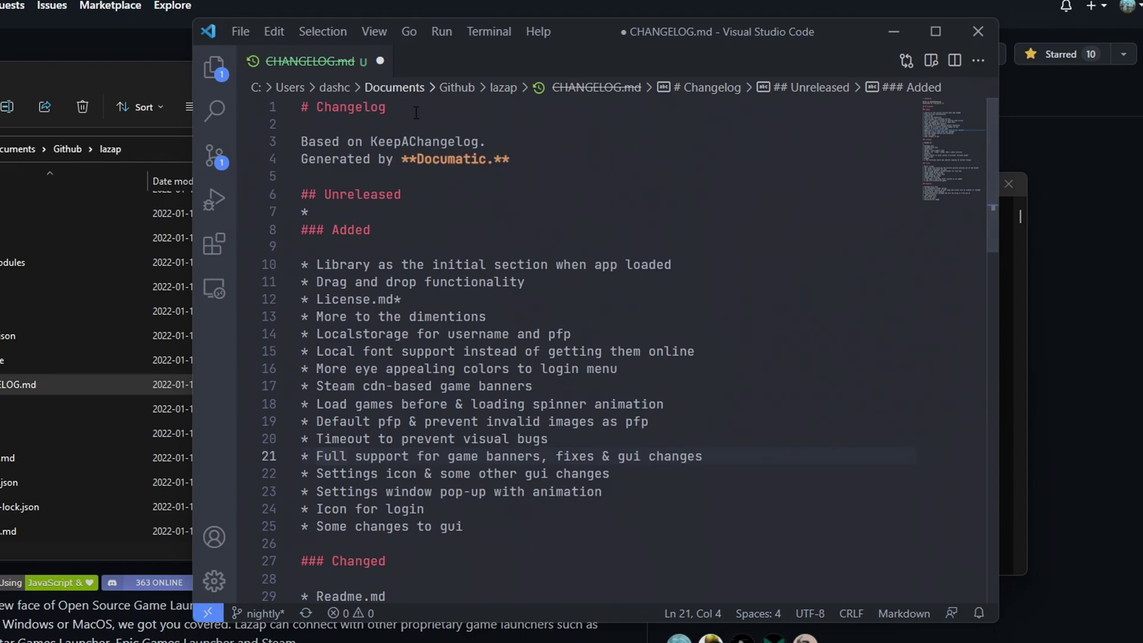
pyautogui.click(433, 316)
pyautogui.moveTo(408, 283); pyautogui.dragTo(299, 176)
pyautogui.click(357, 281)
pyautogui.click(318, 193)
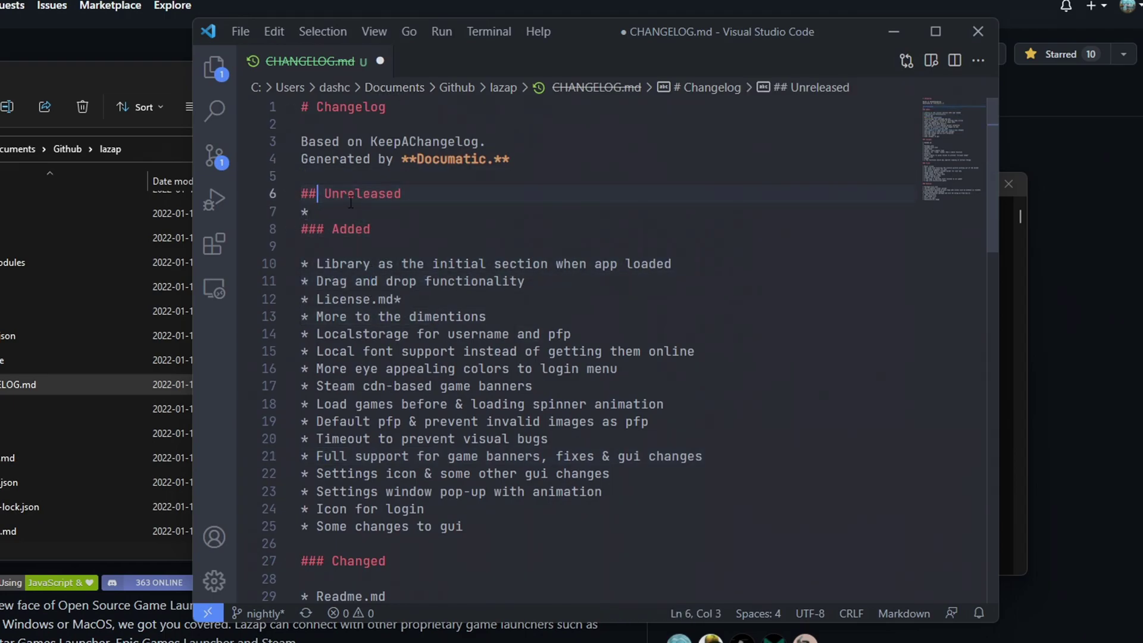
pyautogui.scroll(-1, 332, 231)
# Step: Review the Added entries through the License.md item, checking LICENSE.md in the project folder
pyautogui.click(271, 182)
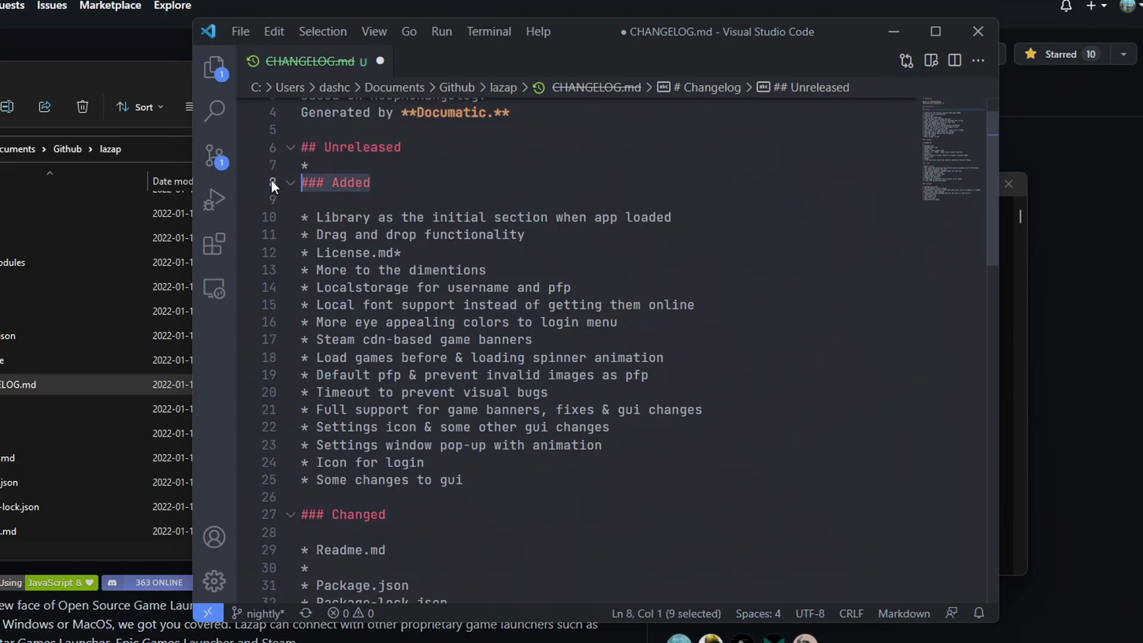
pyautogui.moveTo(309, 218); pyautogui.dragTo(672, 220)
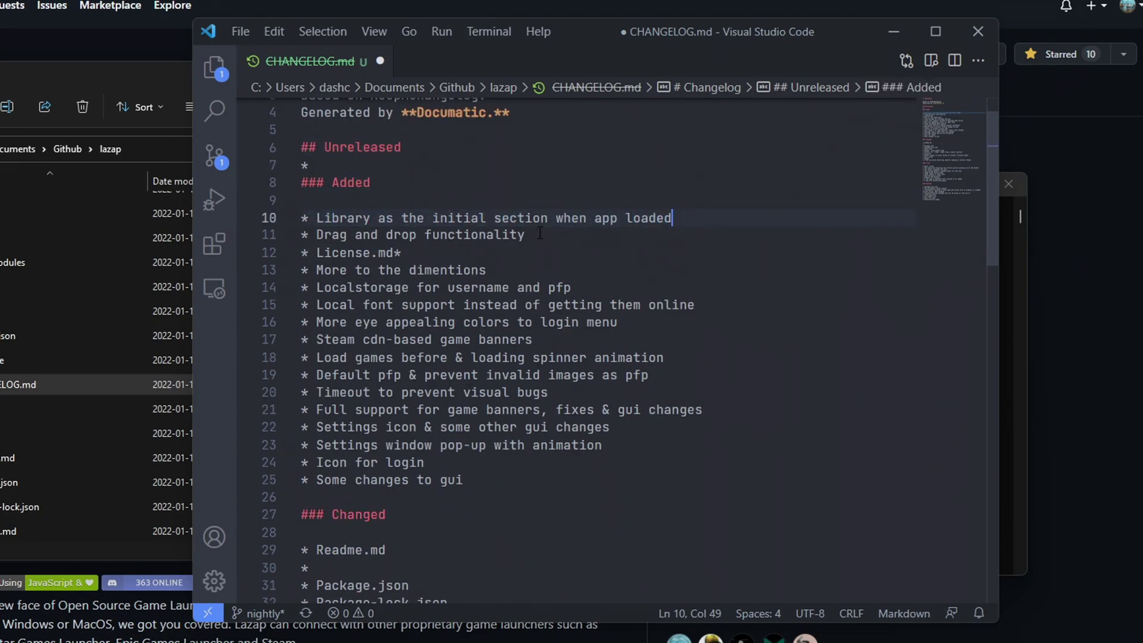
pyautogui.click(548, 240)
pyautogui.click(396, 252)
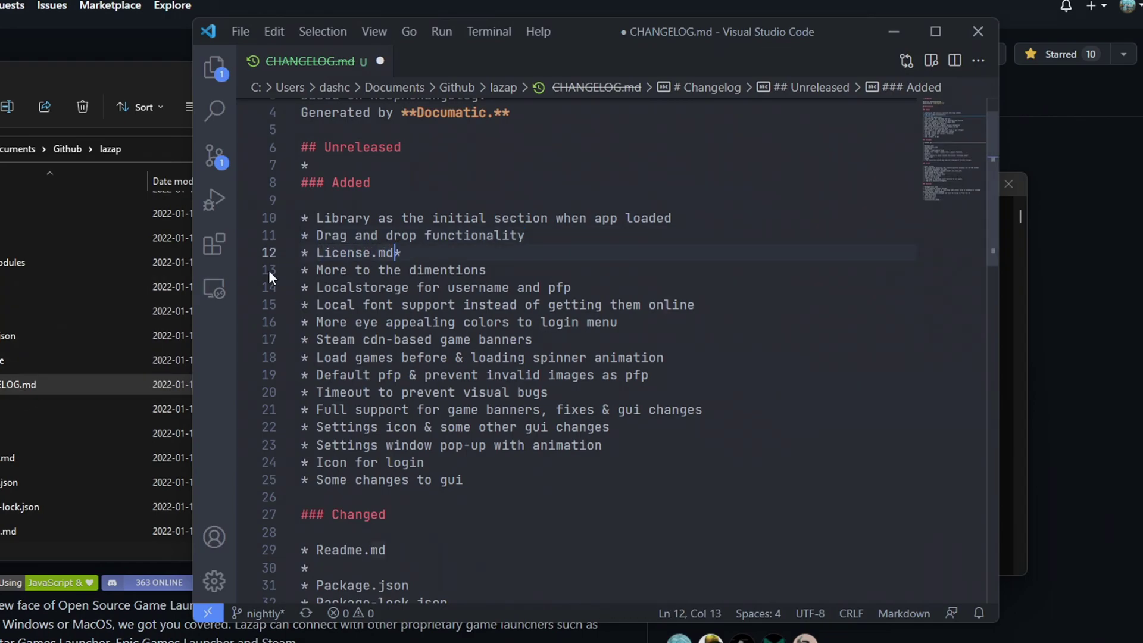
pyautogui.click(23, 531)
pyautogui.click(34, 457)
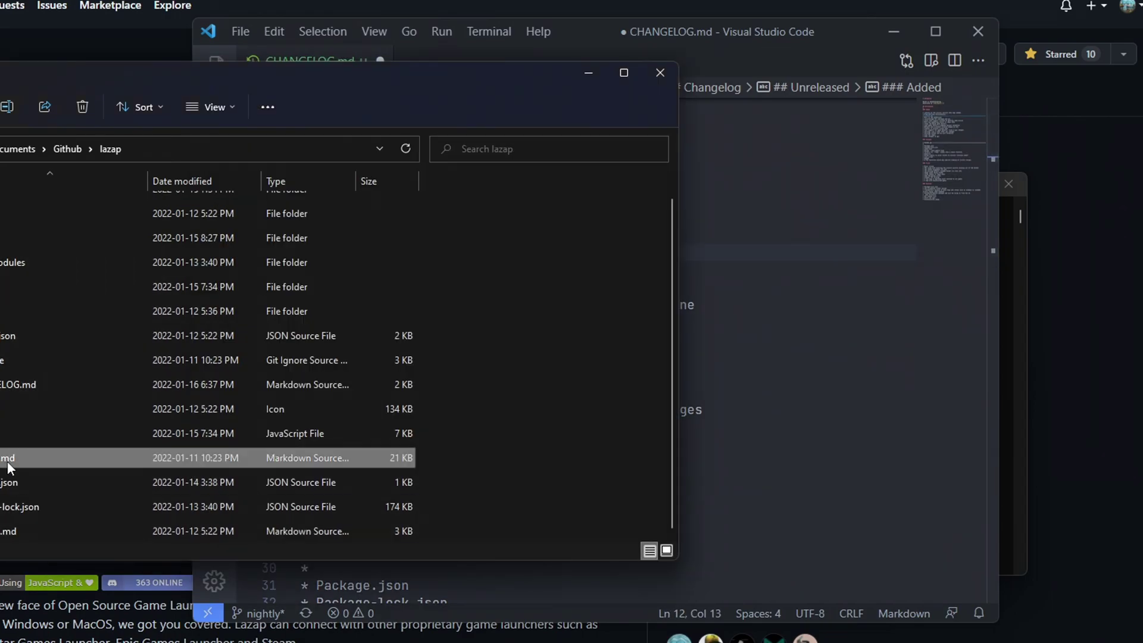
pyautogui.click(563, 271)
# Step: Highlight the Localstorage for username and pfp, Load games, and Timeout entries
pyautogui.moveTo(301, 288); pyautogui.dragTo(572, 289)
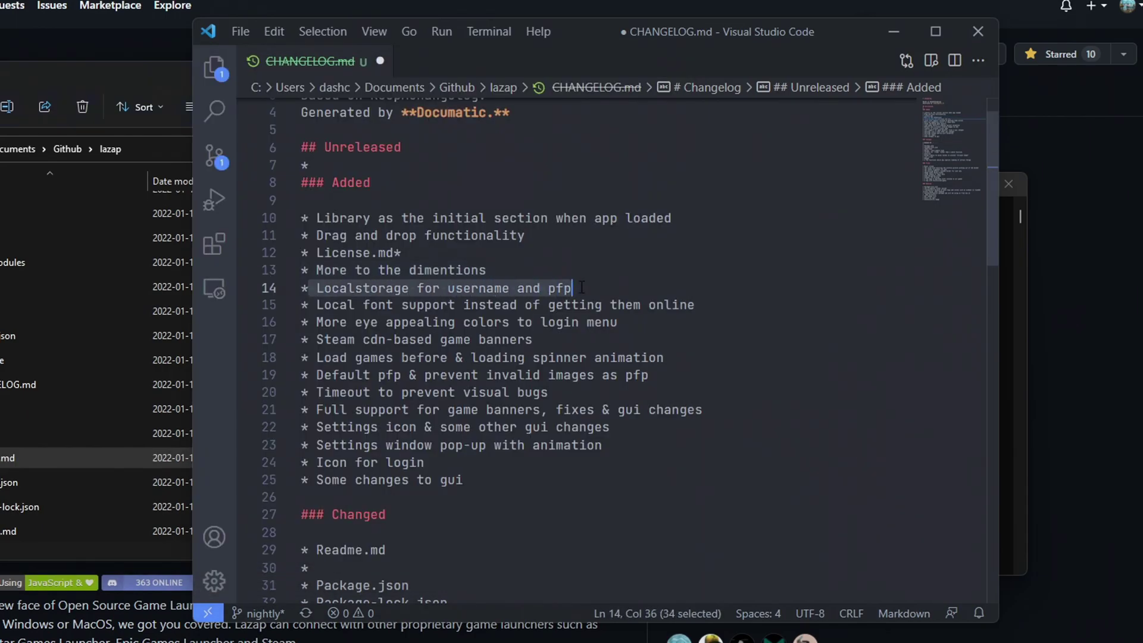
pyautogui.click(572, 289)
pyautogui.moveTo(319, 357); pyautogui.dragTo(504, 357)
pyautogui.click(518, 357)
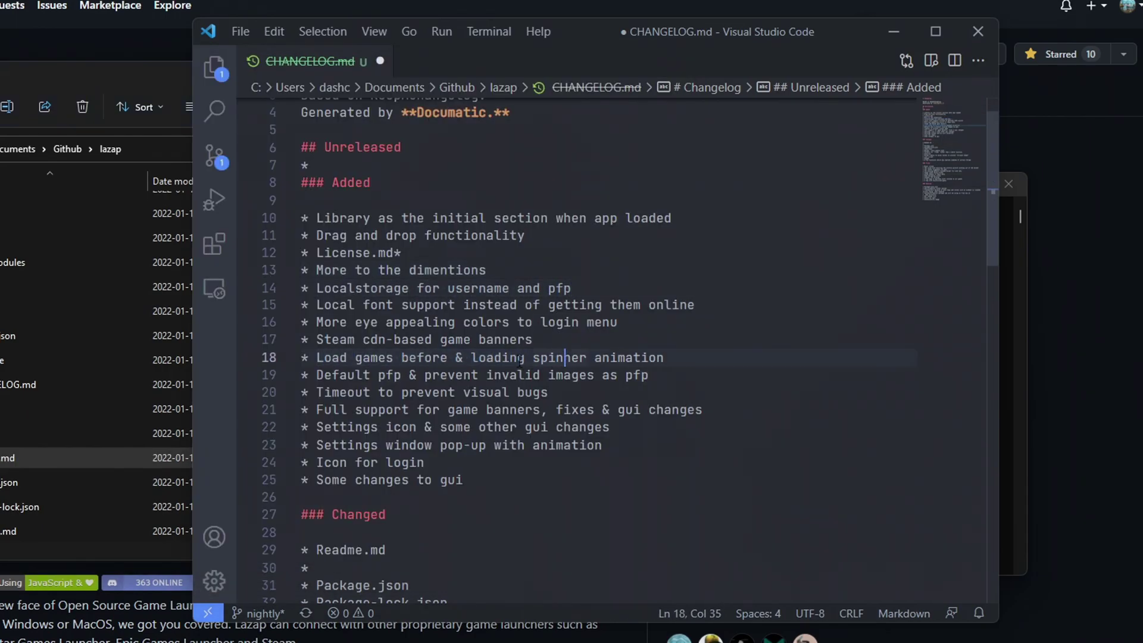
pyautogui.click(656, 357)
pyautogui.moveTo(317, 392); pyautogui.dragTo(548, 392)
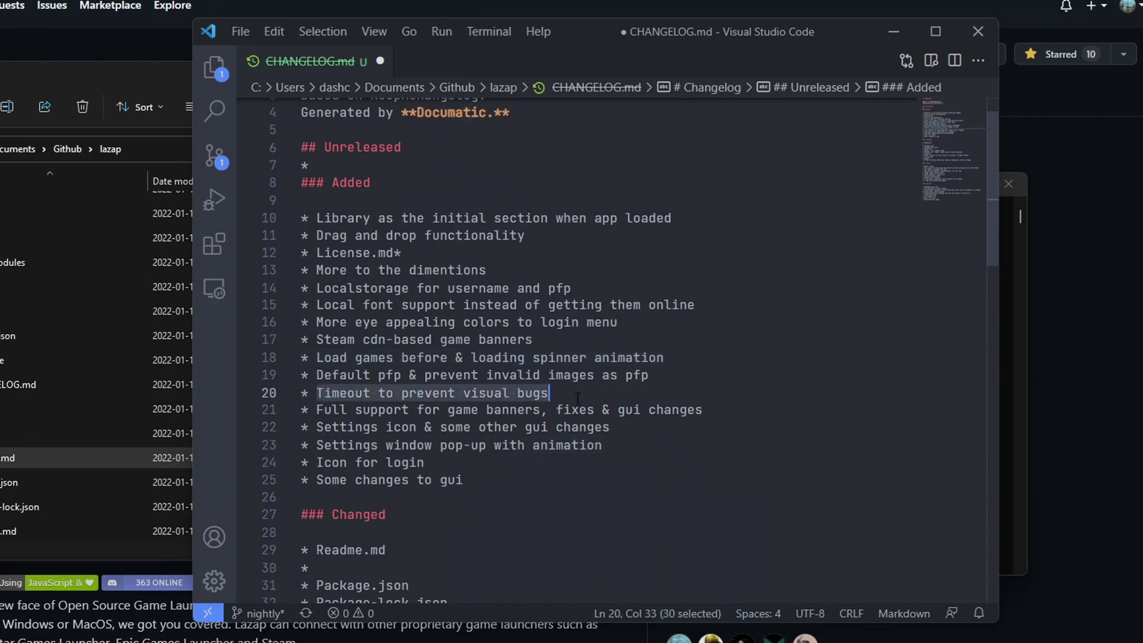
pyautogui.click(549, 393)
# Step: Inspect the empty bullet under the Changed heading
pyautogui.scroll(-4, 399, 333)
pyautogui.moveTo(399, 329); pyautogui.dragTo(284, 322)
pyautogui.click(402, 338)
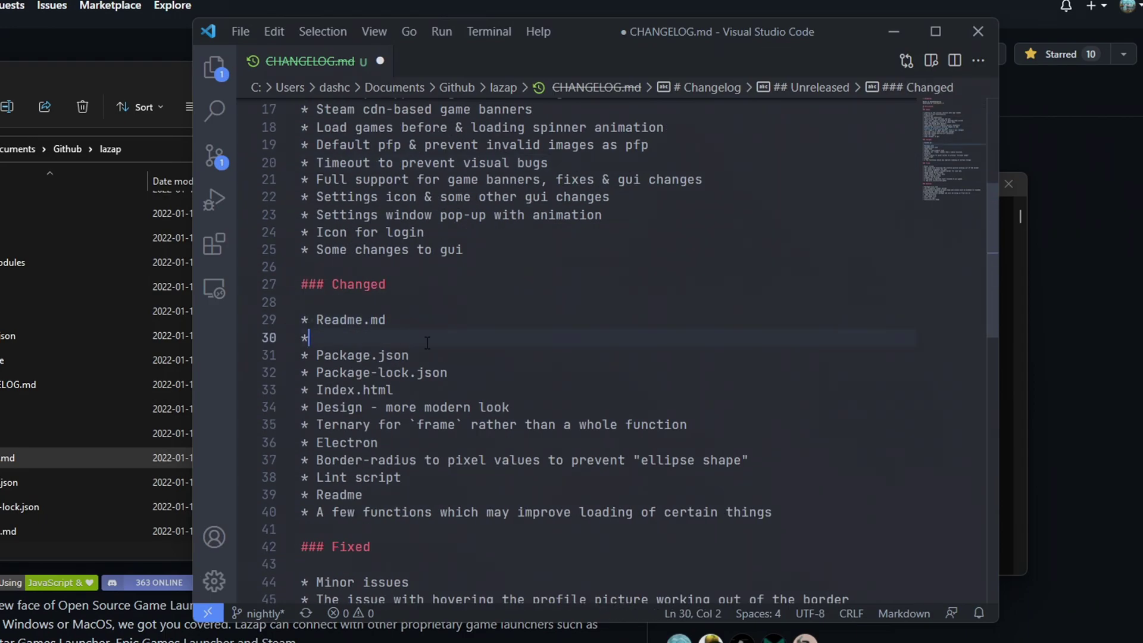
pyautogui.moveTo(411, 355); pyautogui.dragTo(309, 337)
# Step: Scroll through the Fixed and Removed sections, highlighting the Removed entries
pyautogui.scroll(-3, 407, 324)
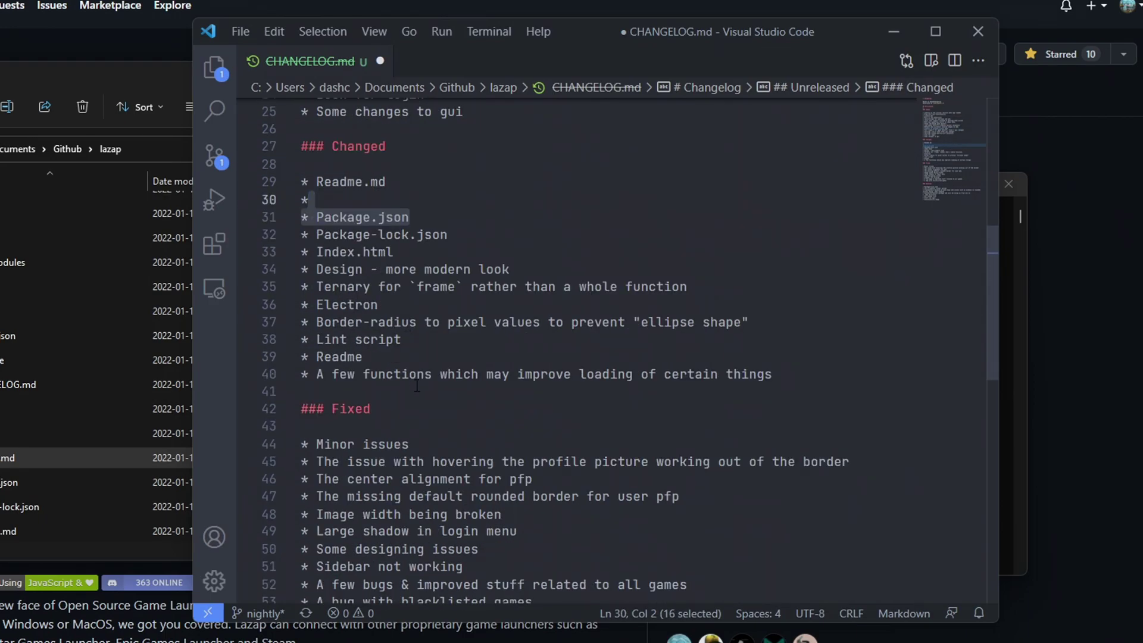
pyautogui.scroll(-3, 764, 377)
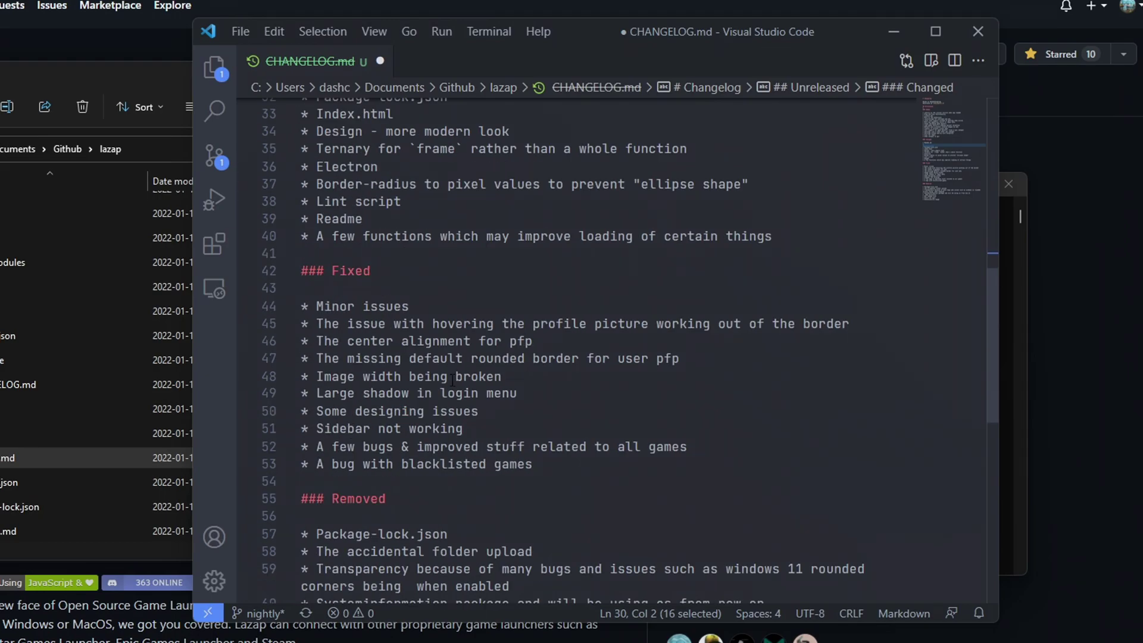
pyautogui.scroll(-4, 488, 375)
pyautogui.scroll(15, 458, 348)
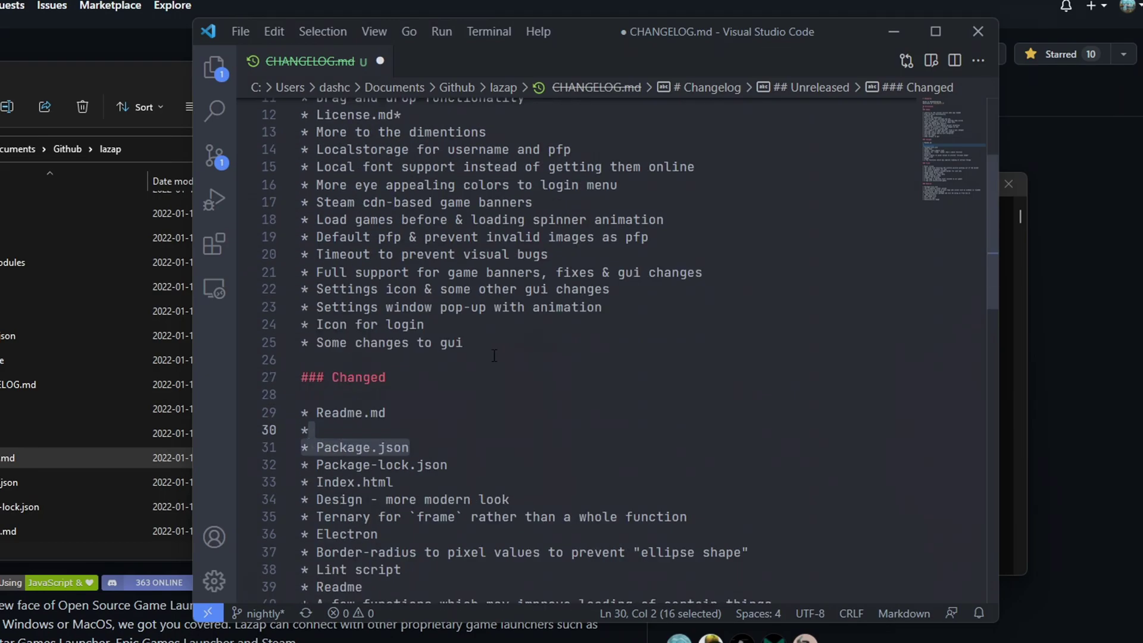
pyautogui.scroll(-13, 375, 185)
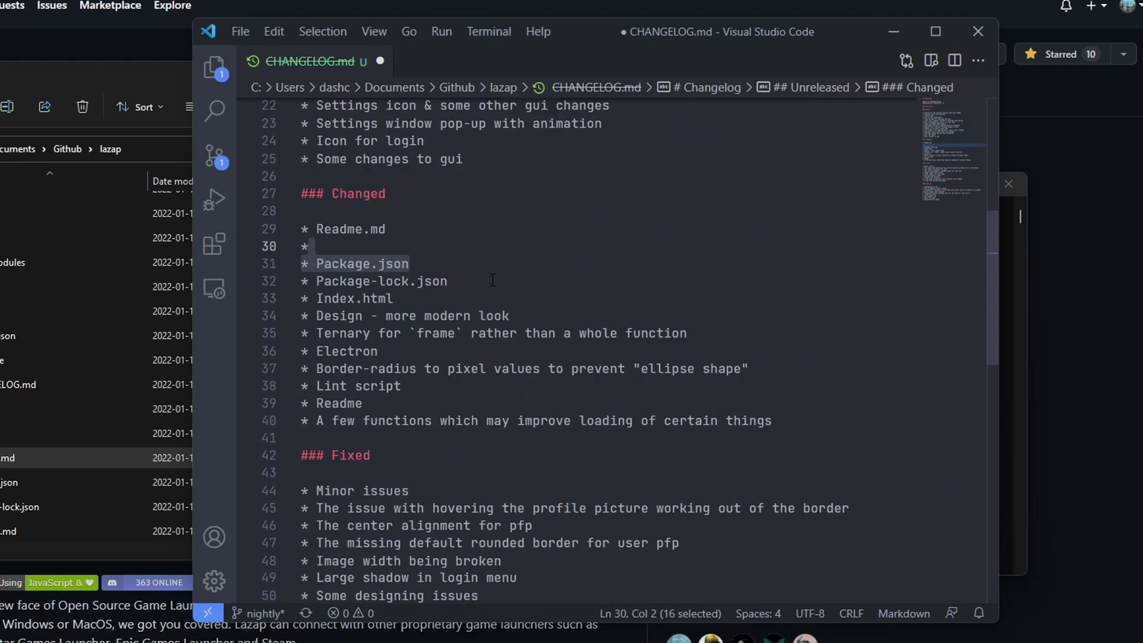
pyautogui.scroll(12, 437, 414)
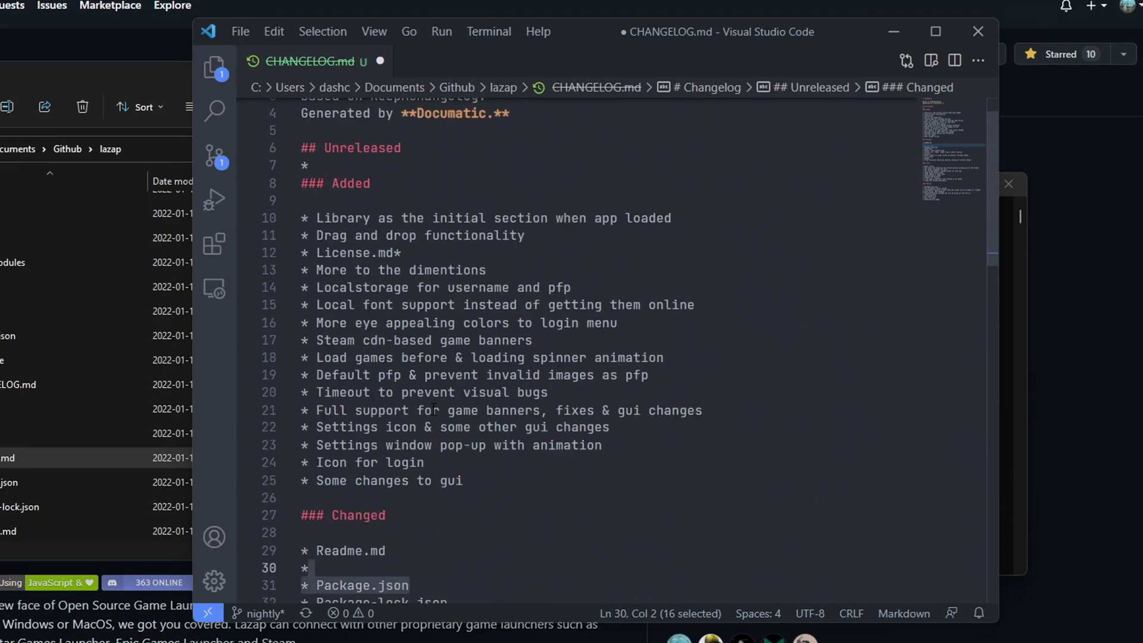
pyautogui.scroll(-18, 434, 408)
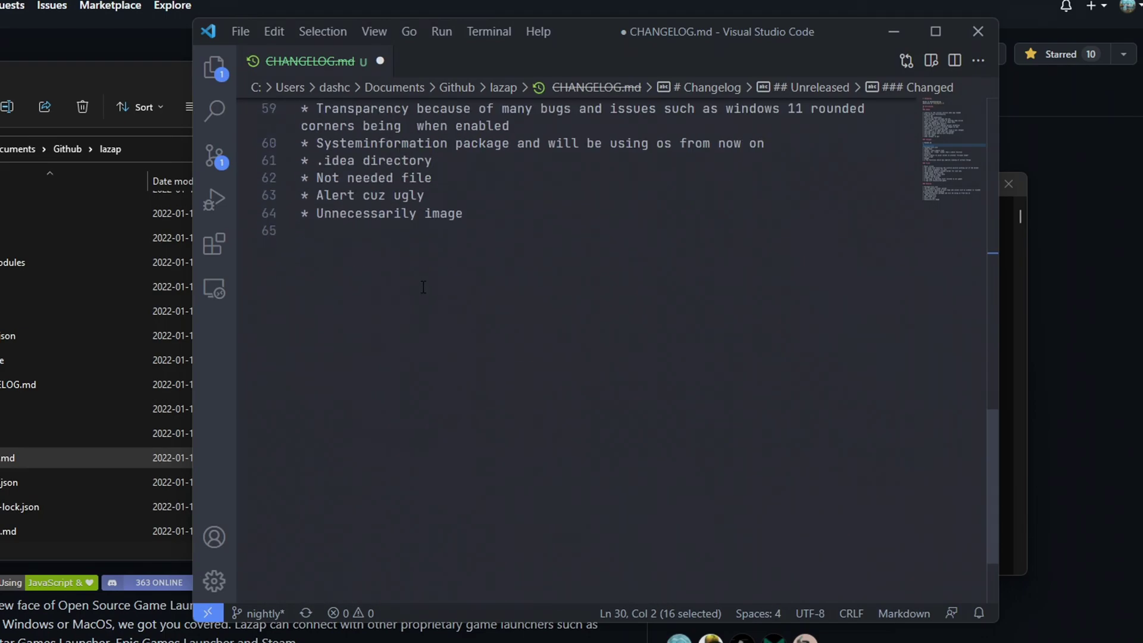
pyautogui.scroll(6, 416, 357)
pyautogui.moveTo(307, 554); pyautogui.dragTo(403, 351)
pyautogui.scroll(13, 403, 348)
pyautogui.click(424, 379)
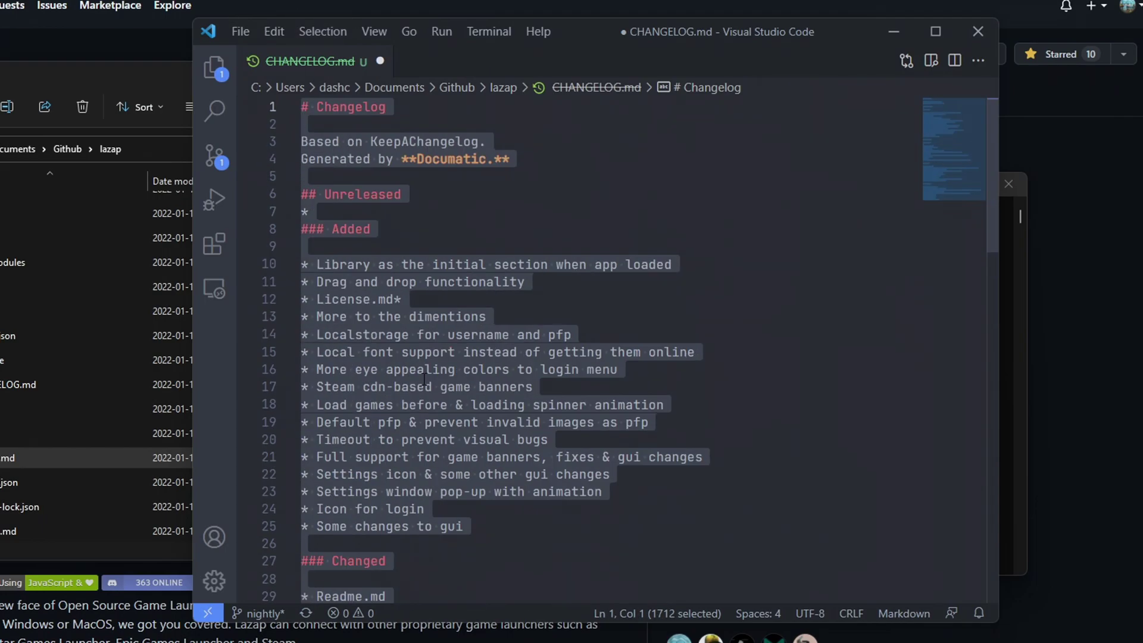
pyautogui.scroll(-11, 424, 379)
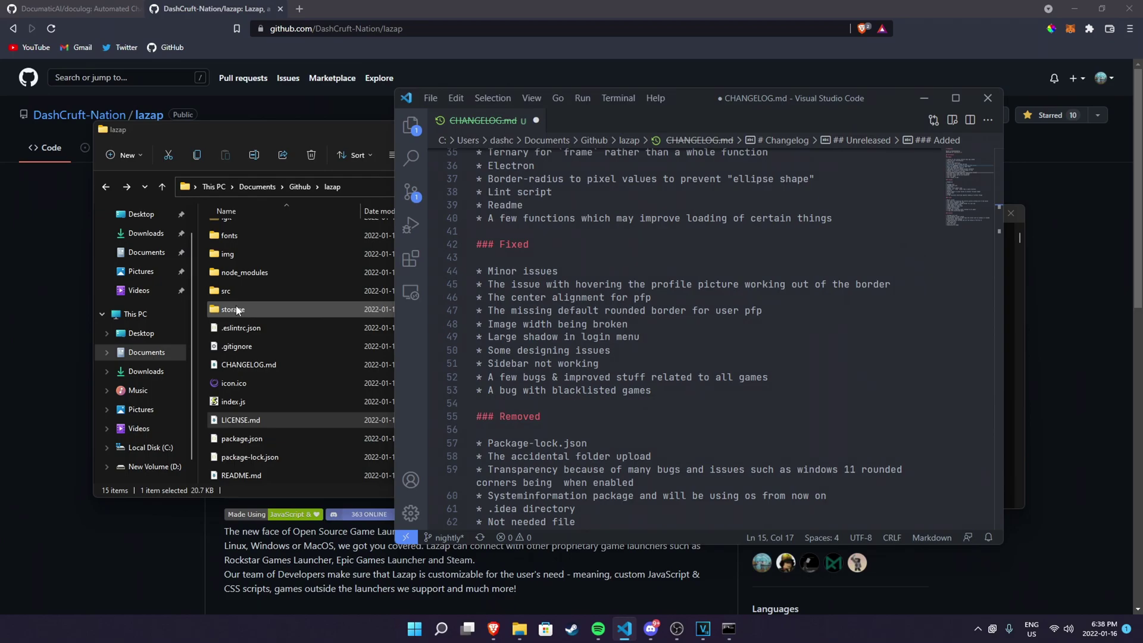
# Step: Close the VS Code window holding CHANGELOG.md
pyautogui.click(1000, 97)
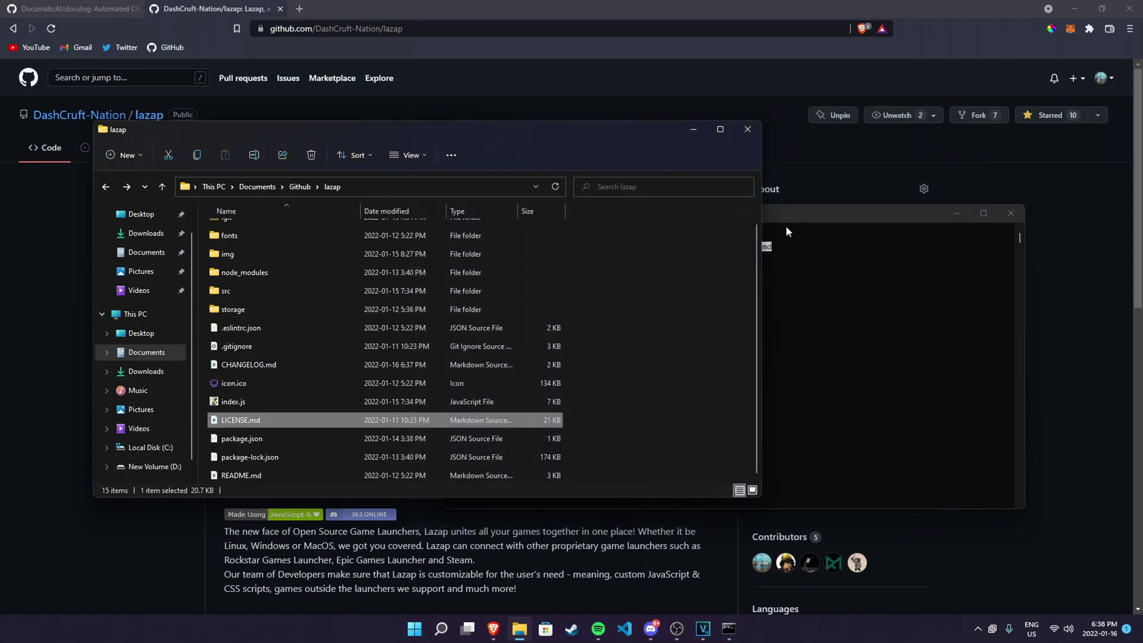
# Step: Bring the Command Prompt window forward and clear its screen with cls
pyautogui.moveTo(787, 220); pyautogui.dragTo(758, 201)
pyautogui.press('Escape')
pyautogui.write('cls')
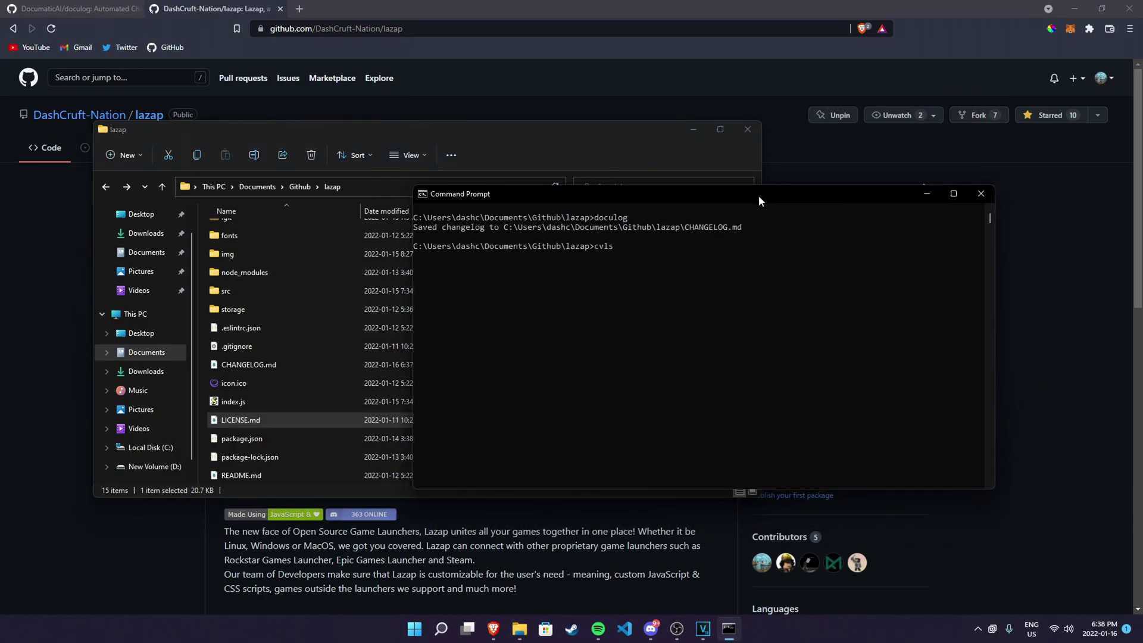
pyautogui.press('Return')
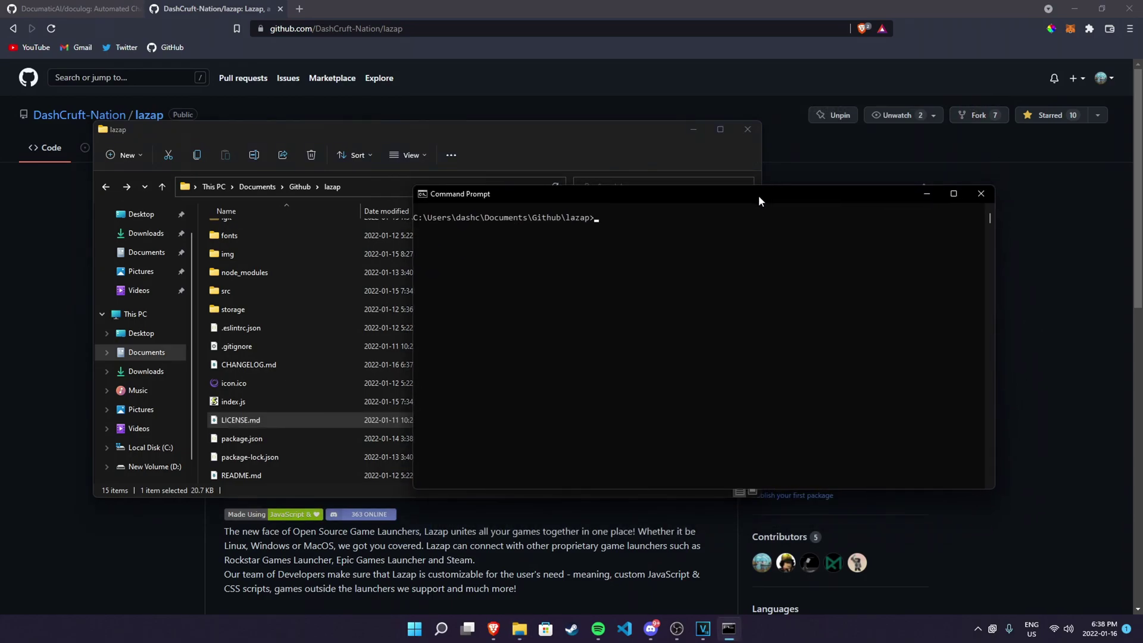
# Step: Rerun doculog in the lazap folder to regenerate CHANGELOG.md
pyautogui.write('doculog')
pyautogui.press('Return')
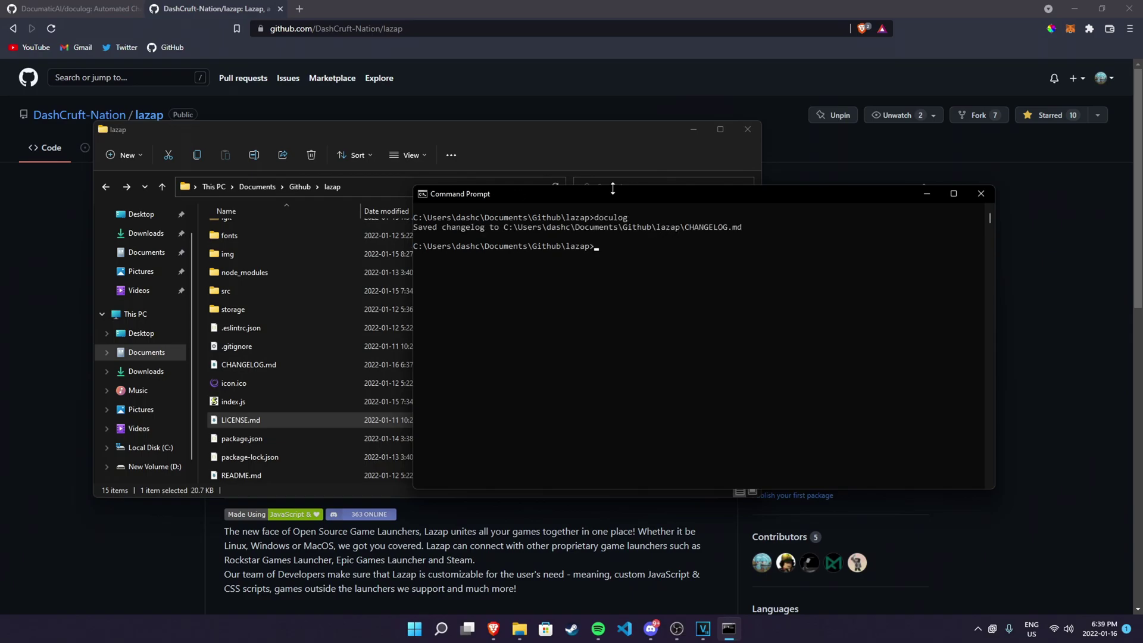
pyautogui.click(738, 228)
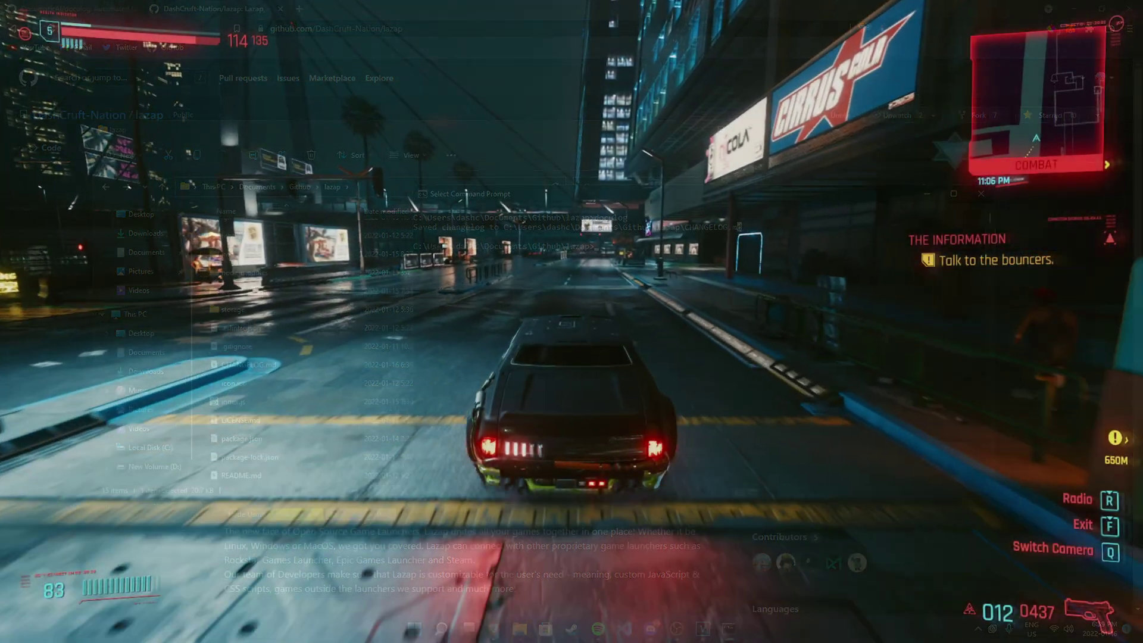